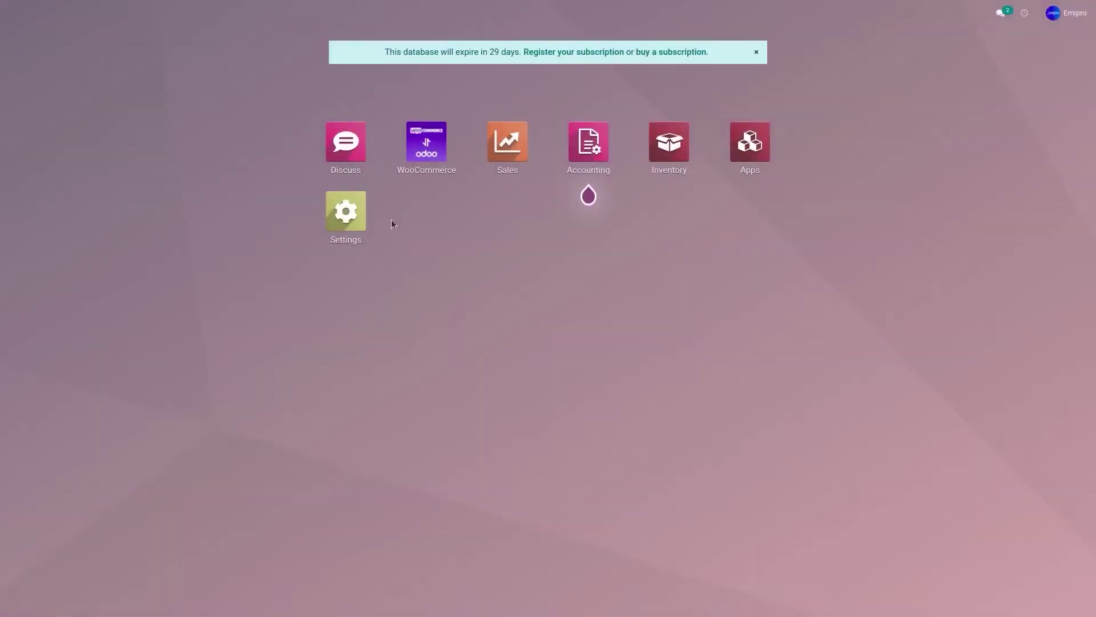
Launch the WooCommerce connector app from the Odoo home screen
{"action": "left_click", "coordinate": [411, 159]}
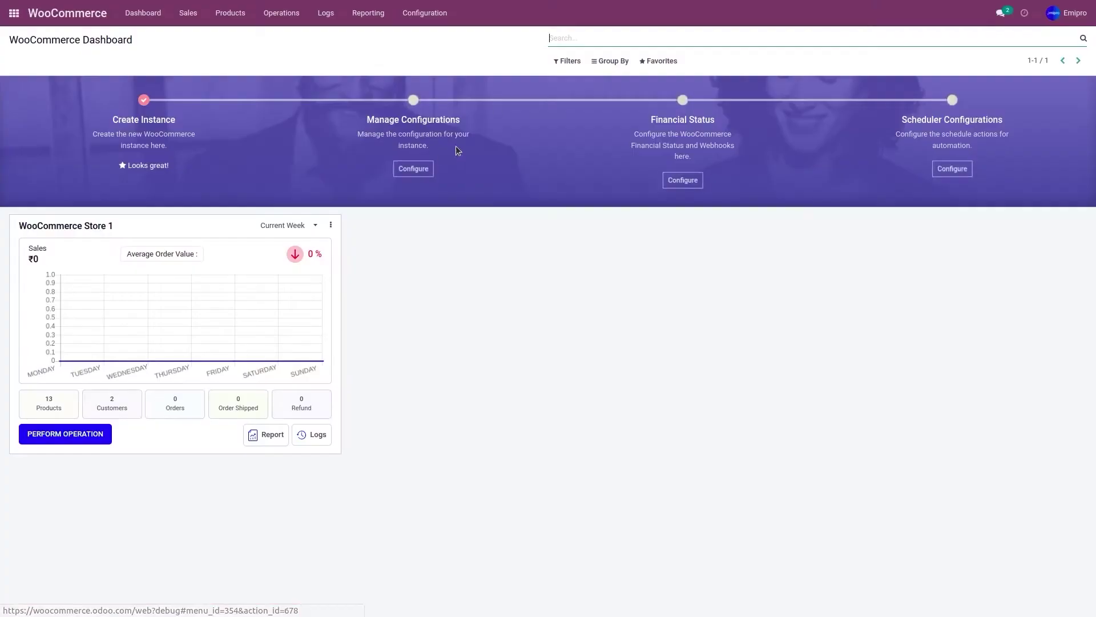
Open connector settings for WooCommerce Store 1 and scroll down to Order Configuration
{"action": "left_click", "coordinate": [426, 16]}
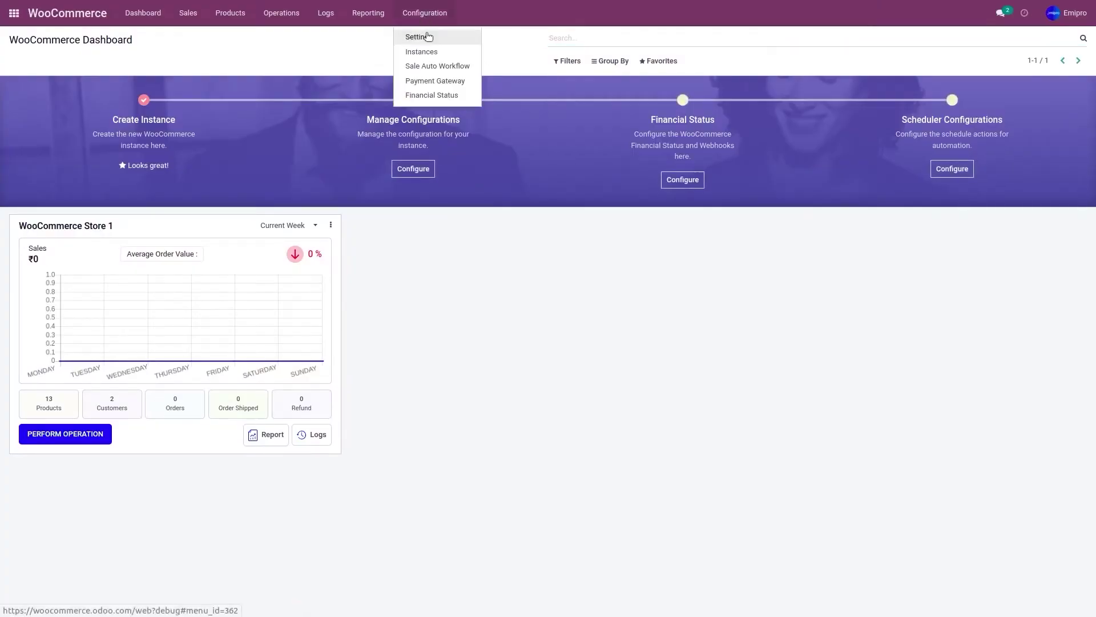
{"action": "left_click", "coordinate": [426, 36]}
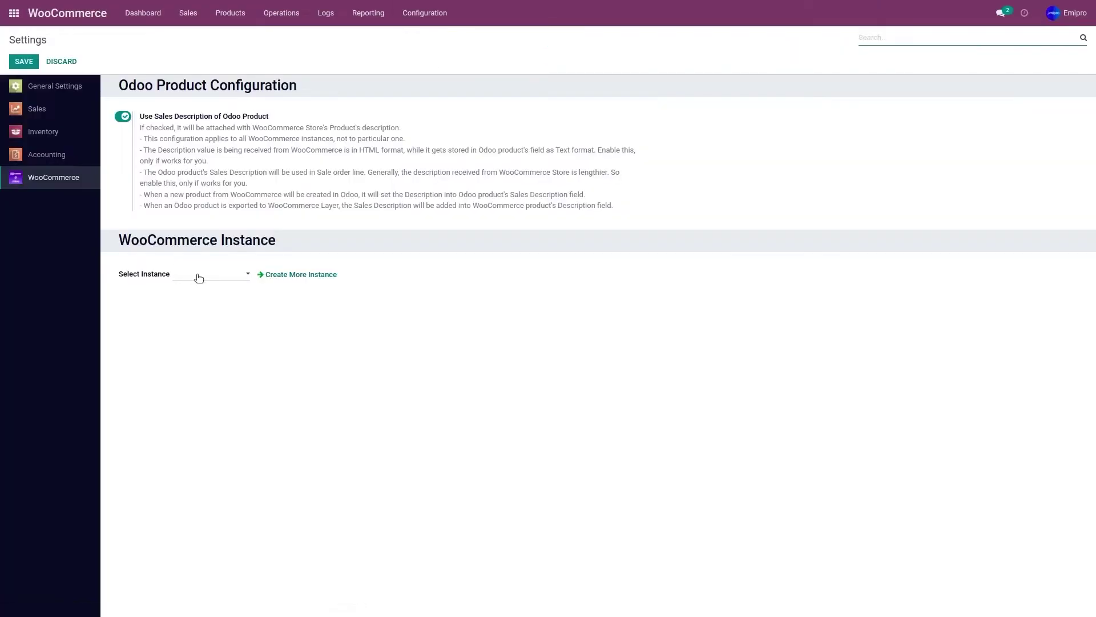
{"action": "left_click", "coordinate": [196, 274]}
{"action": "left_click", "coordinate": [245, 294]}
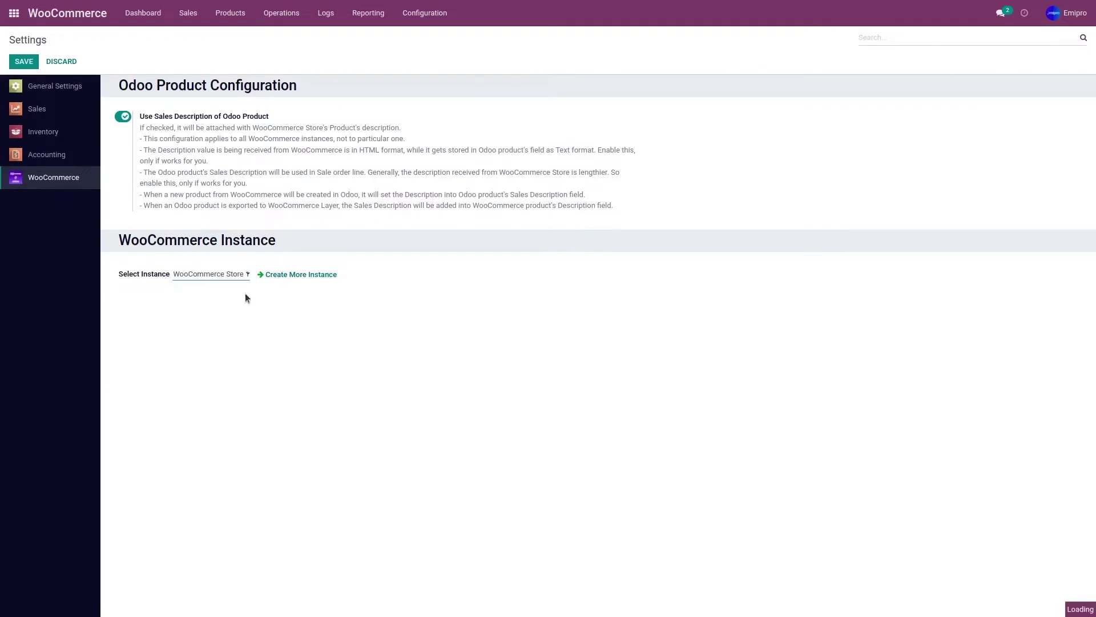
{"action": "scroll", "coordinate": [355, 308], "scroll_direction": "down", "scroll_amount": 8}
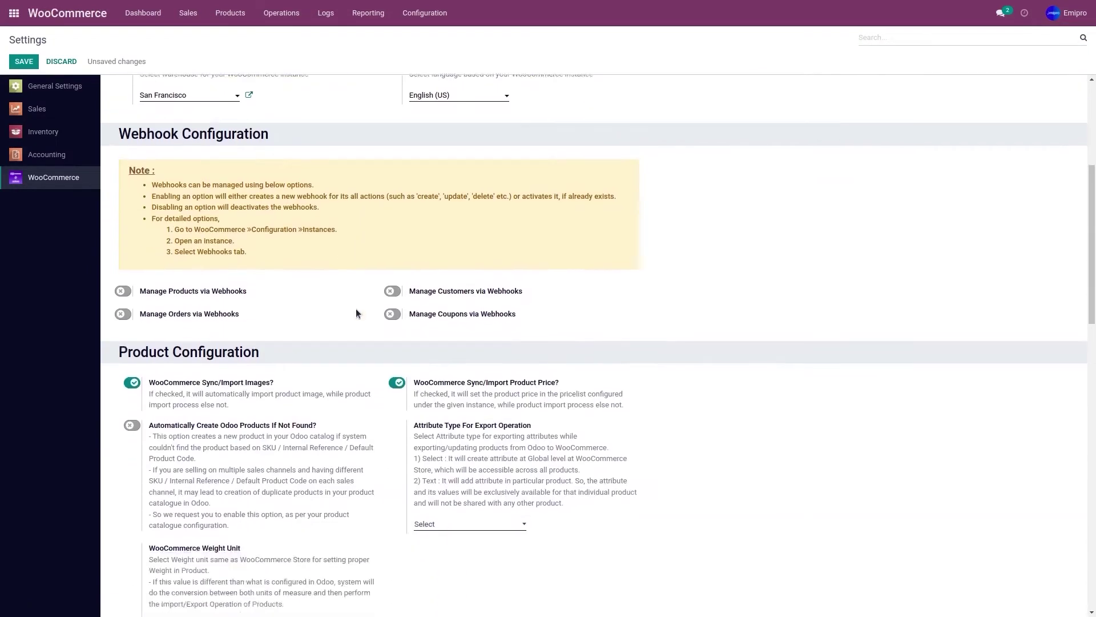
{"action": "scroll", "coordinate": [355, 308], "scroll_direction": "down", "scroll_amount": 5}
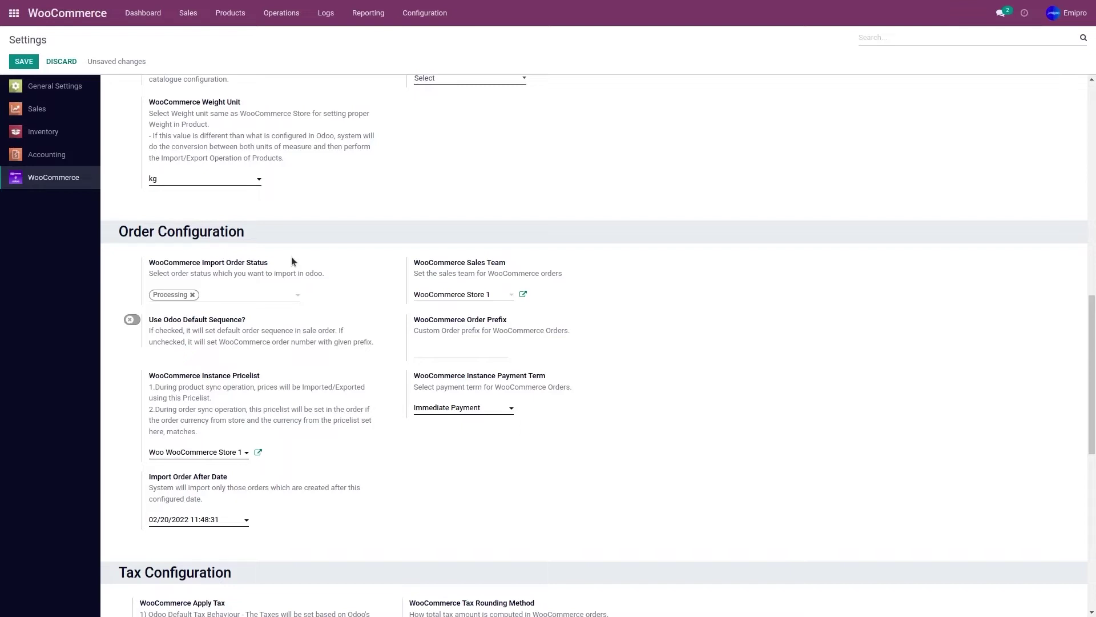
Add Pending Payment and On Hold to Import Order Status, then remove both again
{"action": "left_click", "coordinate": [276, 293]}
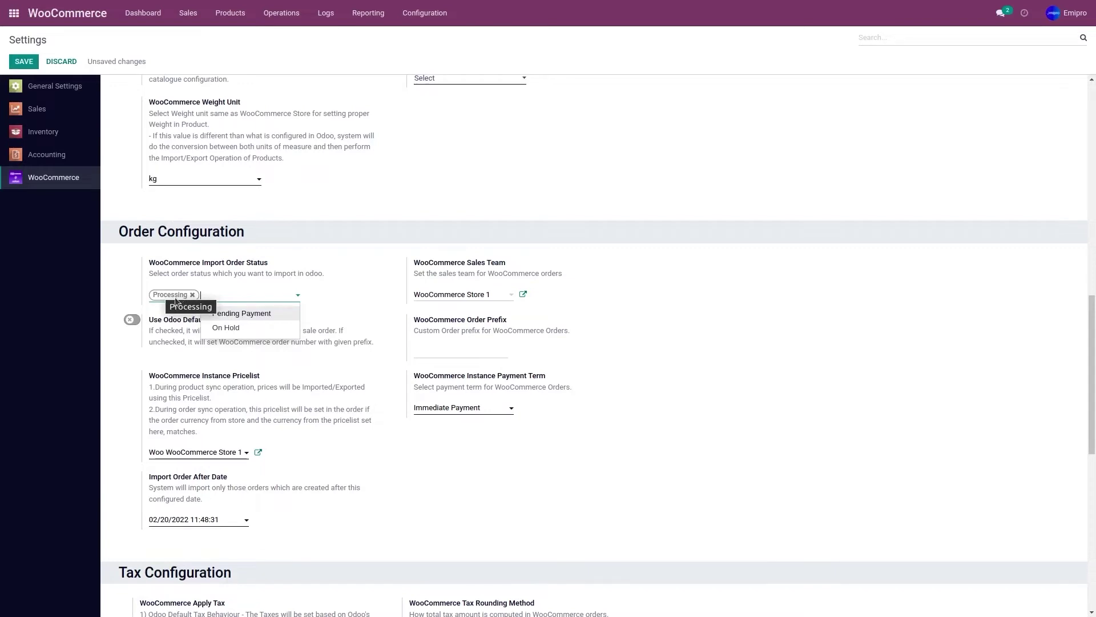
{"action": "left_click", "coordinate": [240, 313]}
{"action": "left_click", "coordinate": [303, 299]}
{"action": "left_click", "coordinate": [300, 312]}
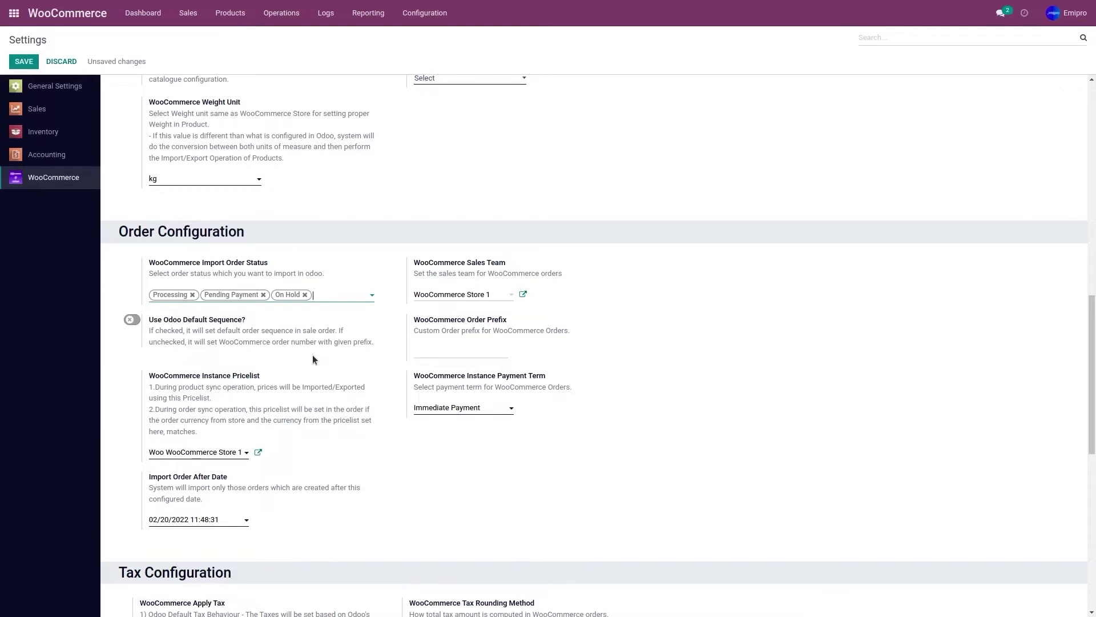
{"action": "left_click", "coordinate": [263, 295]}
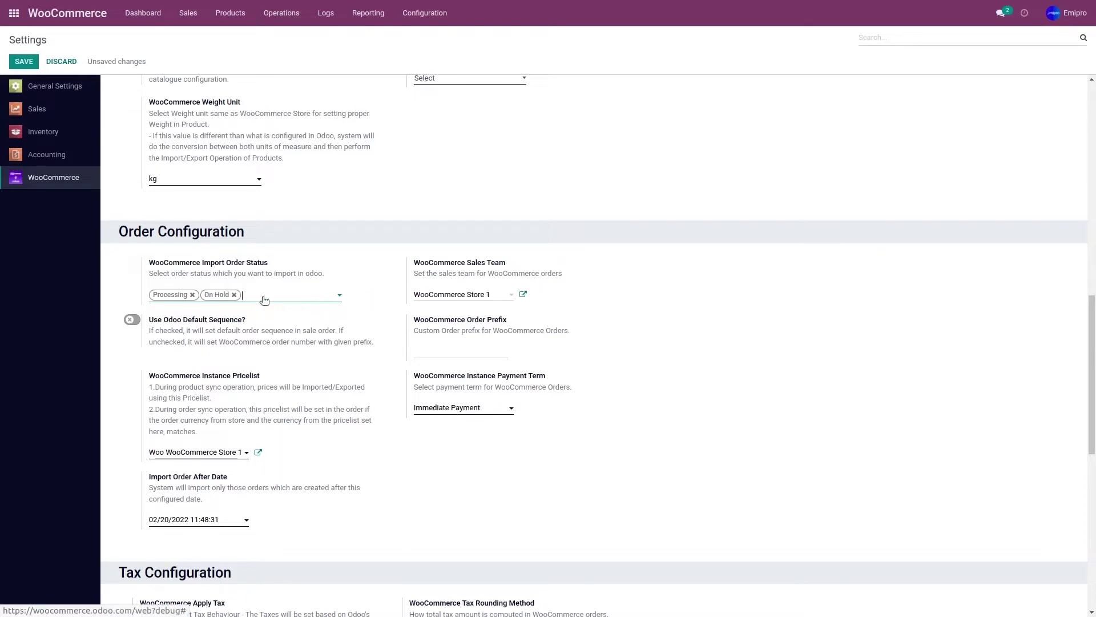
{"action": "left_click", "coordinate": [233, 294]}
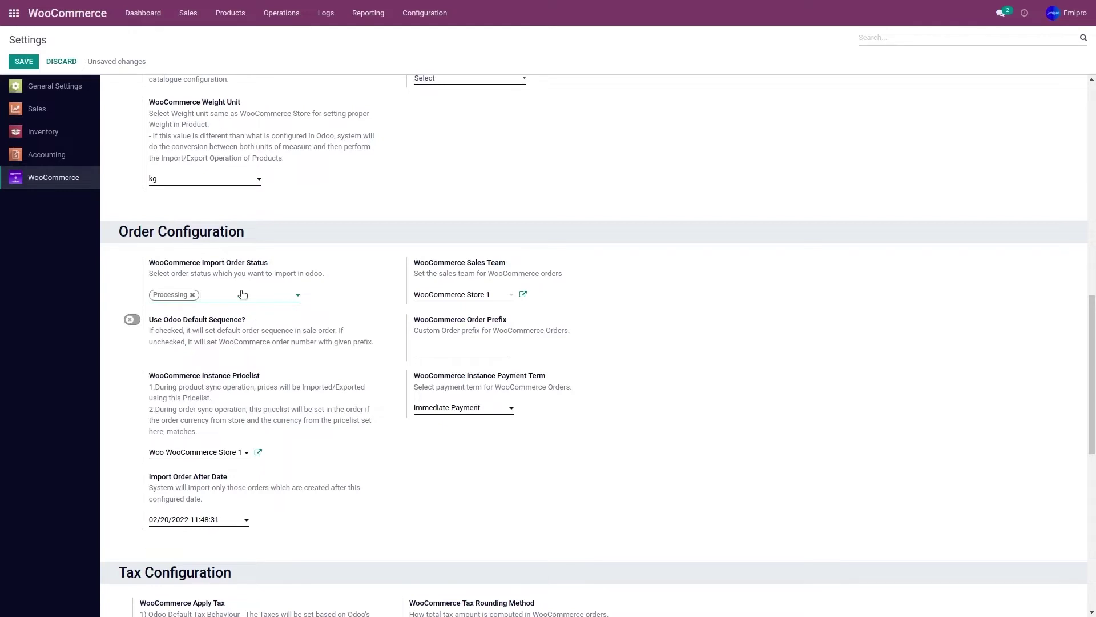
Re-add Pending Payment and On Hold tags, leaving Use Odoo Default Sequence off
{"action": "left_click", "coordinate": [247, 299]}
{"action": "left_click", "coordinate": [256, 313]}
{"action": "left_click", "coordinate": [315, 302]}
{"action": "left_click", "coordinate": [320, 314]}
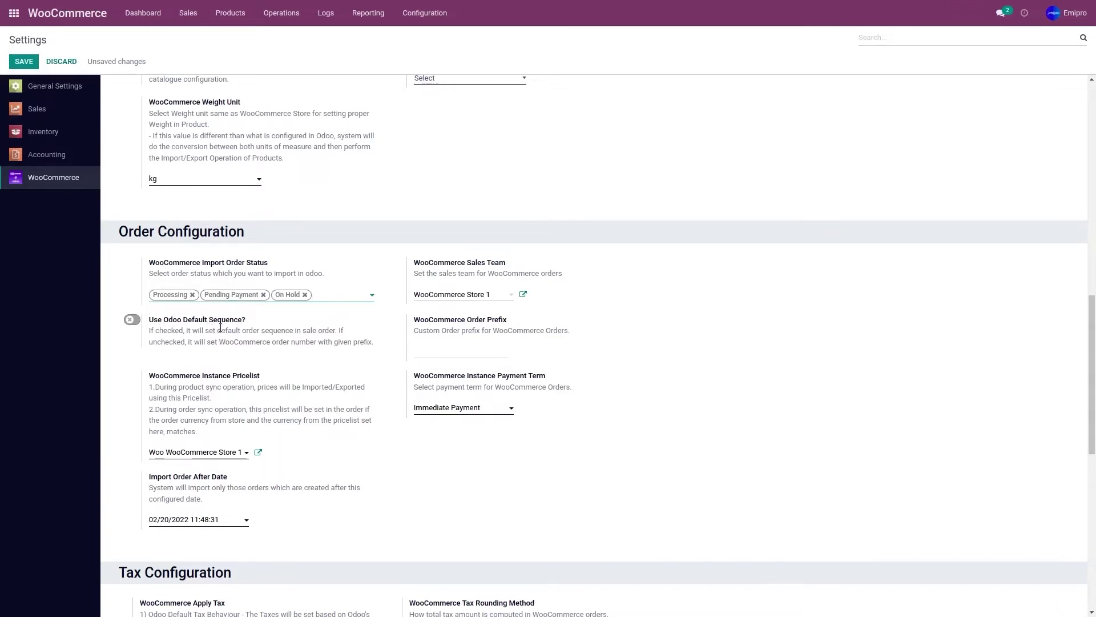
{"action": "left_click", "coordinate": [131, 321]}
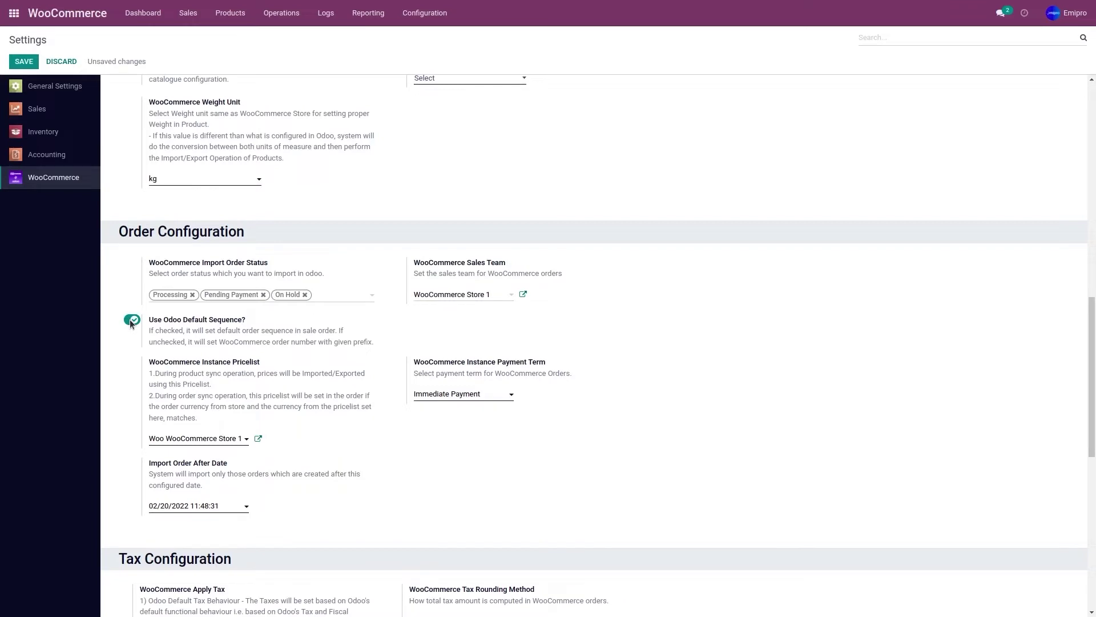
{"action": "left_click", "coordinate": [131, 320]}
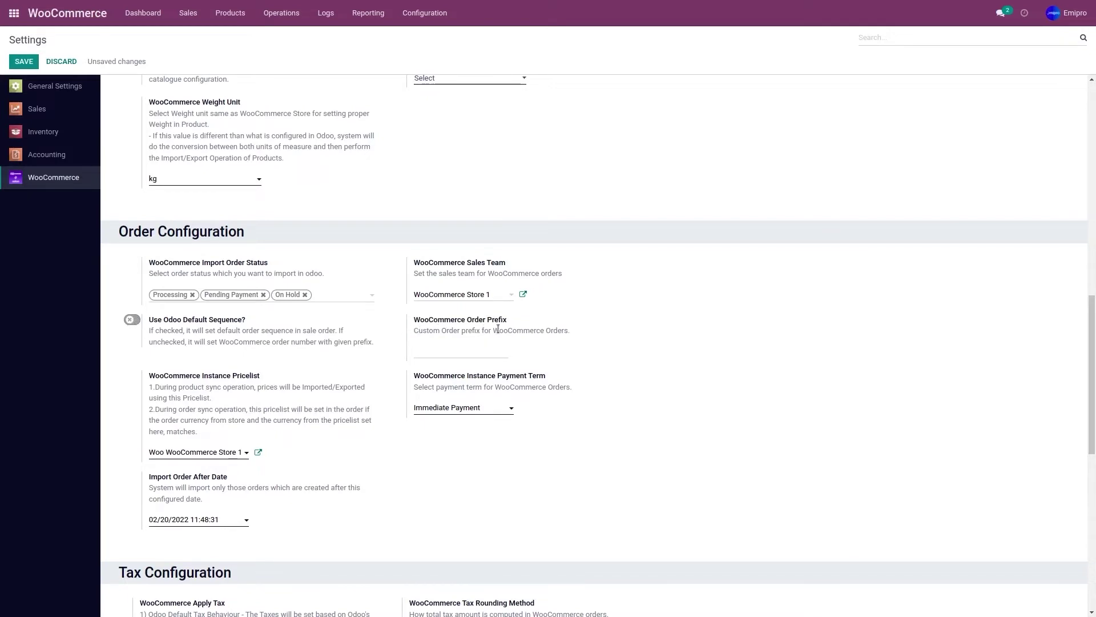
Enter WOO as the WooCommerce Order Prefix and review the tax settings below
{"action": "left_click", "coordinate": [484, 351]}
{"action": "type", "text": "WOO"}
{"action": "scroll", "coordinate": [484, 351], "scroll_direction": "down", "scroll_amount": 4}
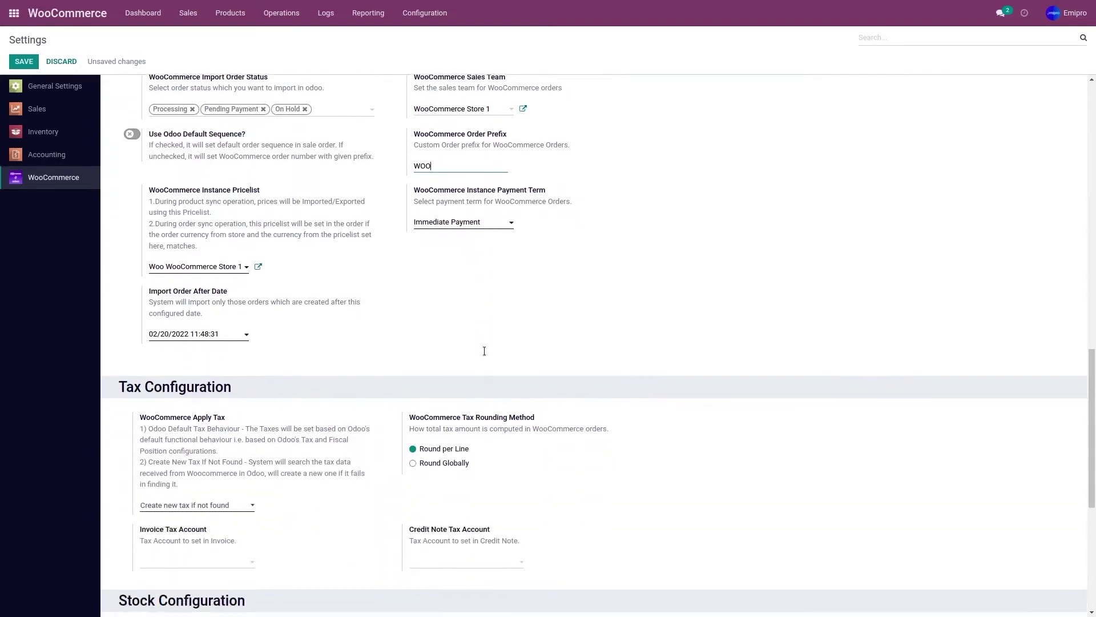
{"action": "scroll", "coordinate": [361, 368], "scroll_direction": "down", "scroll_amount": 2}
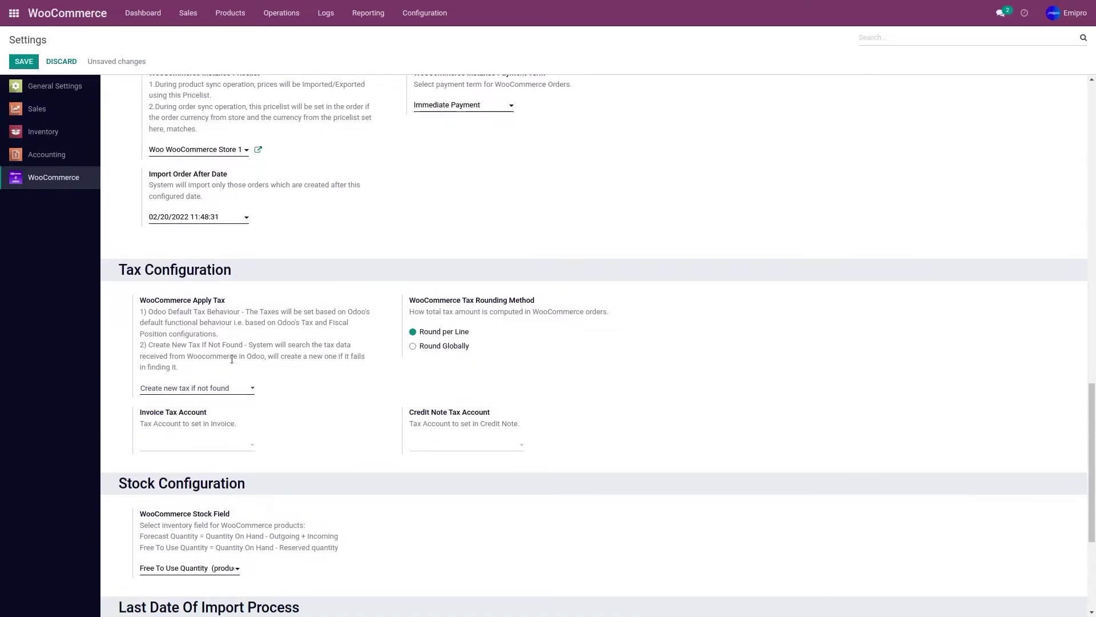
{"action": "left_click", "coordinate": [225, 392]}
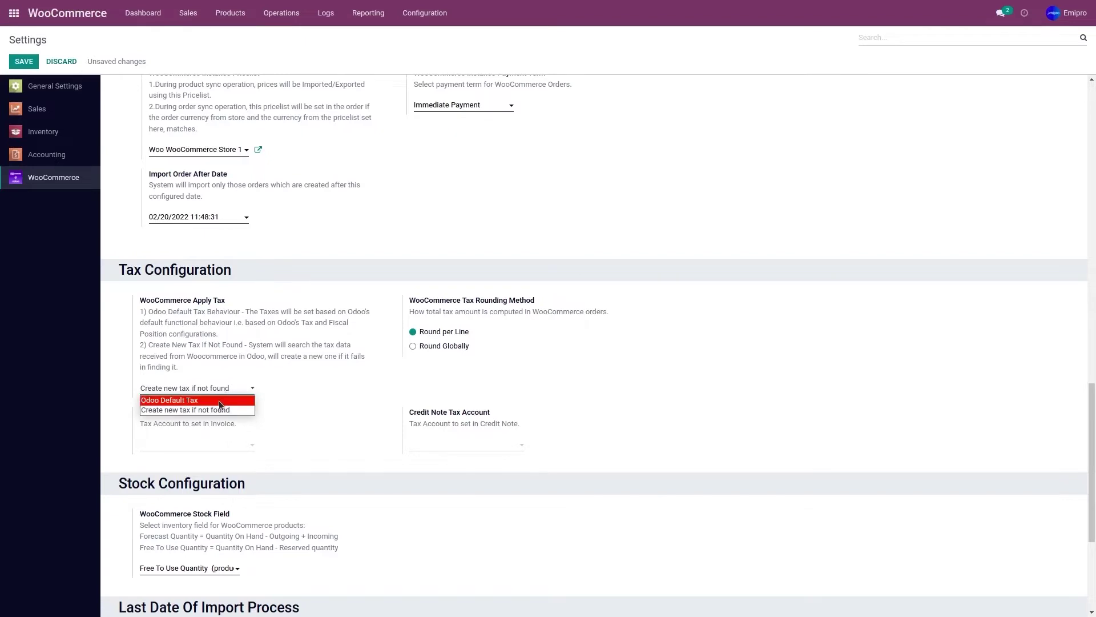
{"action": "left_click", "coordinate": [218, 400]}
{"action": "left_click", "coordinate": [197, 393]}
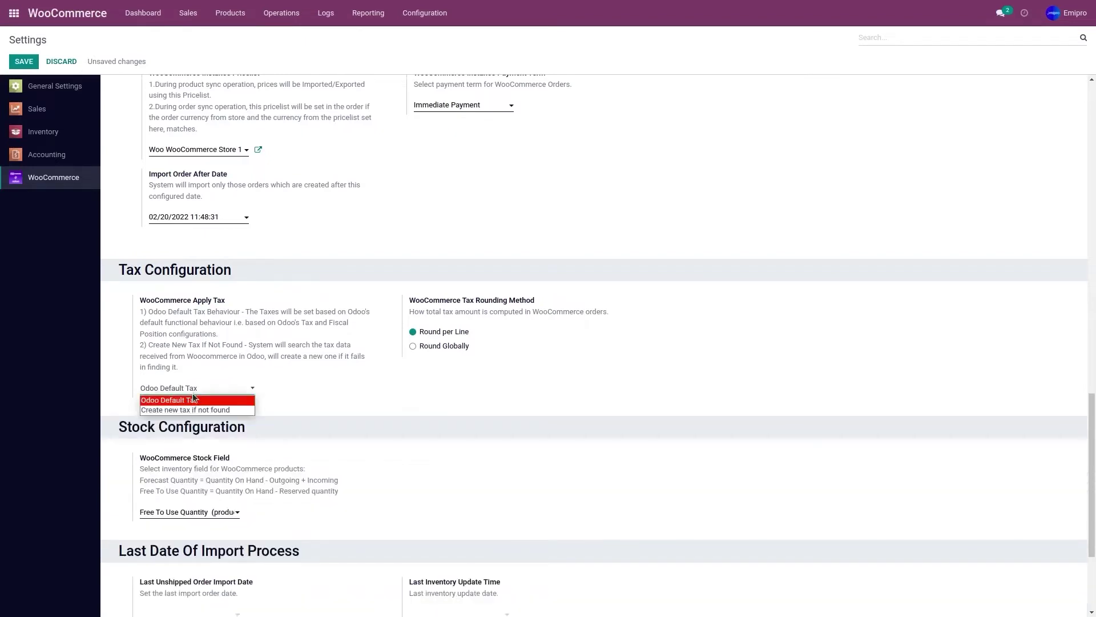
{"action": "left_click", "coordinate": [205, 409]}
{"action": "left_click", "coordinate": [190, 391]}
{"action": "left_click", "coordinate": [196, 400]}
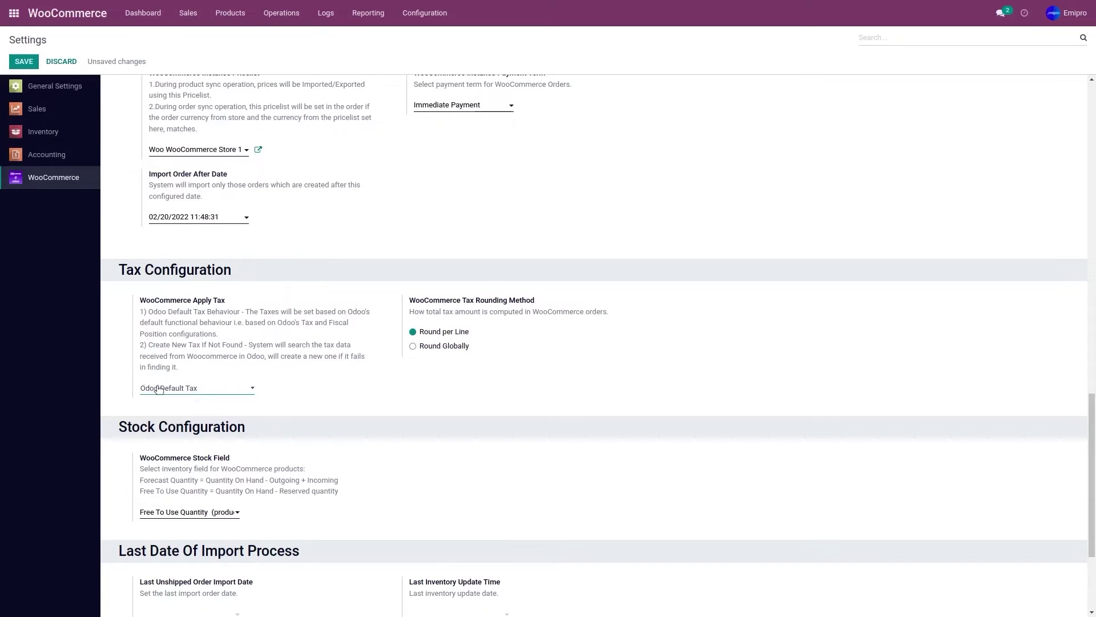
{"action": "left_click", "coordinate": [152, 388]}
{"action": "left_click", "coordinate": [186, 409]}
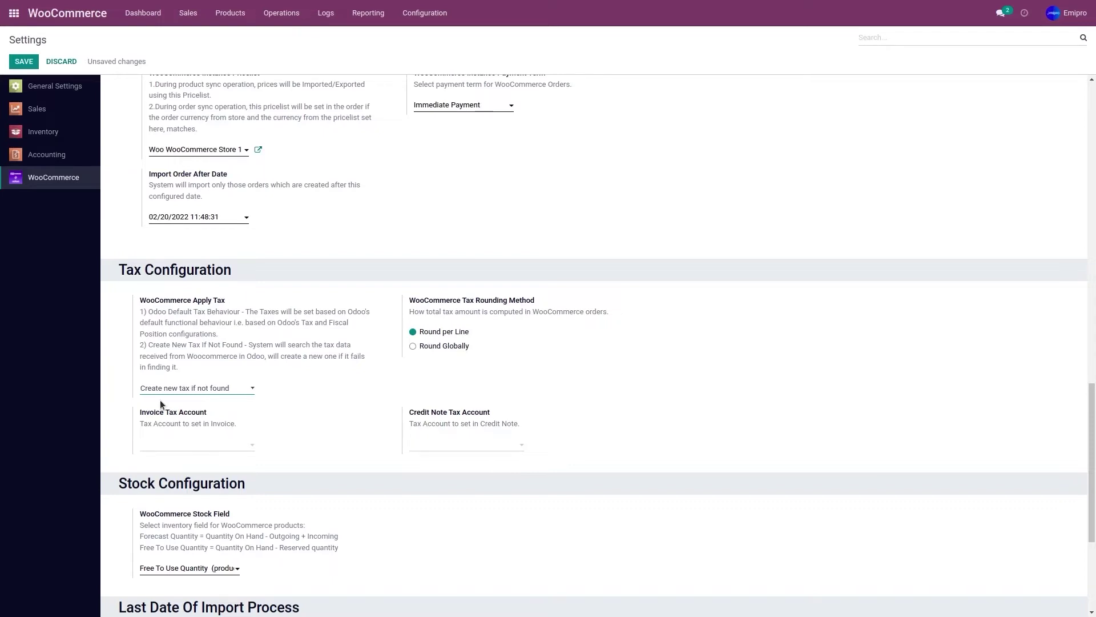
{"action": "scroll", "coordinate": [302, 455], "scroll_direction": "up", "scroll_amount": 1}
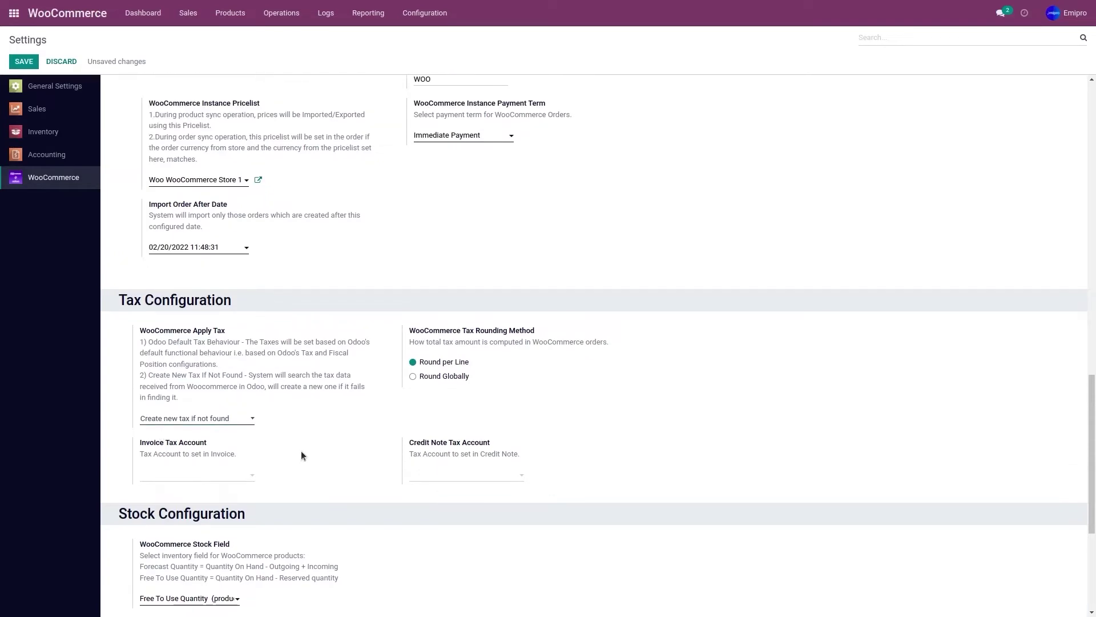
{"action": "scroll", "coordinate": [302, 455], "scroll_direction": "up", "scroll_amount": 9}
{"action": "scroll", "coordinate": [301, 450], "scroll_direction": "up", "scroll_amount": 7}
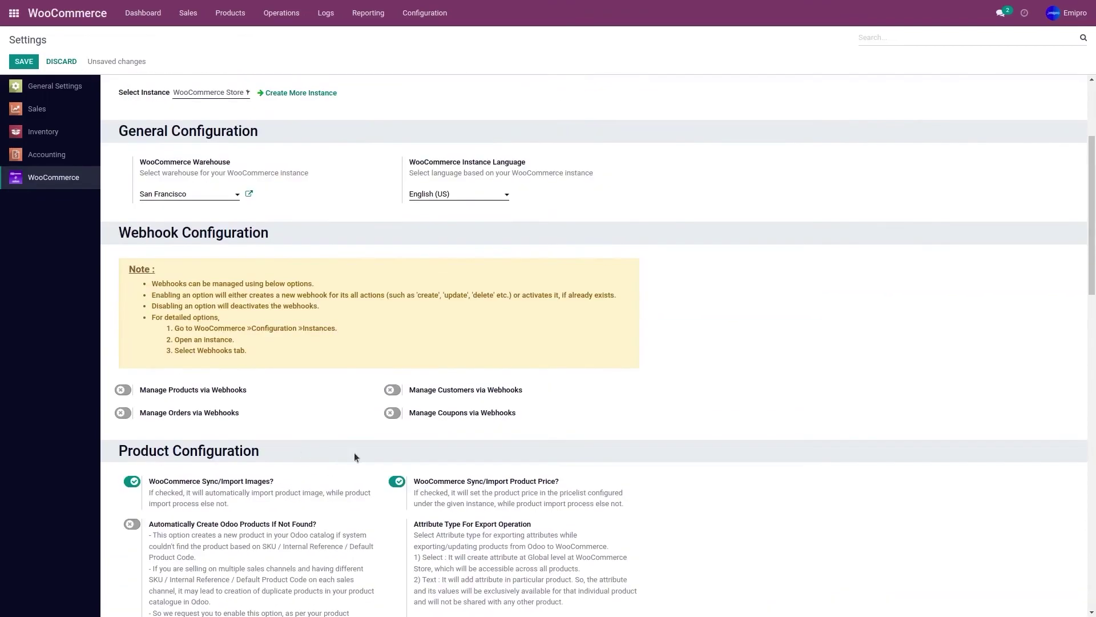
Save the connector settings and go to the Sale Auto Workflow list
{"action": "left_click", "coordinate": [29, 59]}
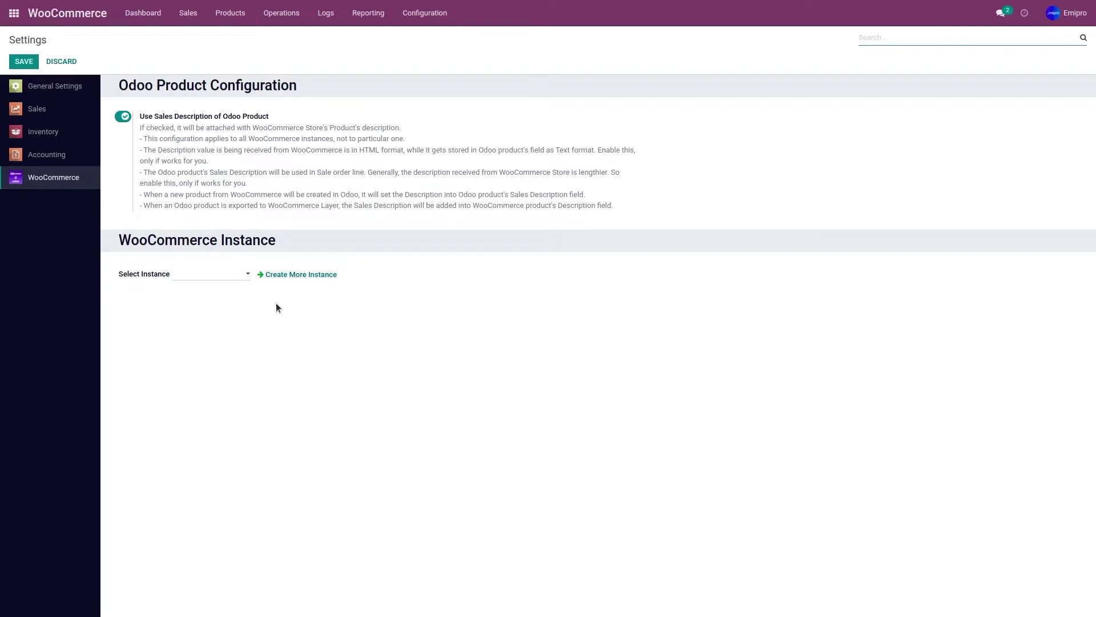
{"action": "left_click", "coordinate": [412, 14]}
{"action": "left_click", "coordinate": [431, 64]}
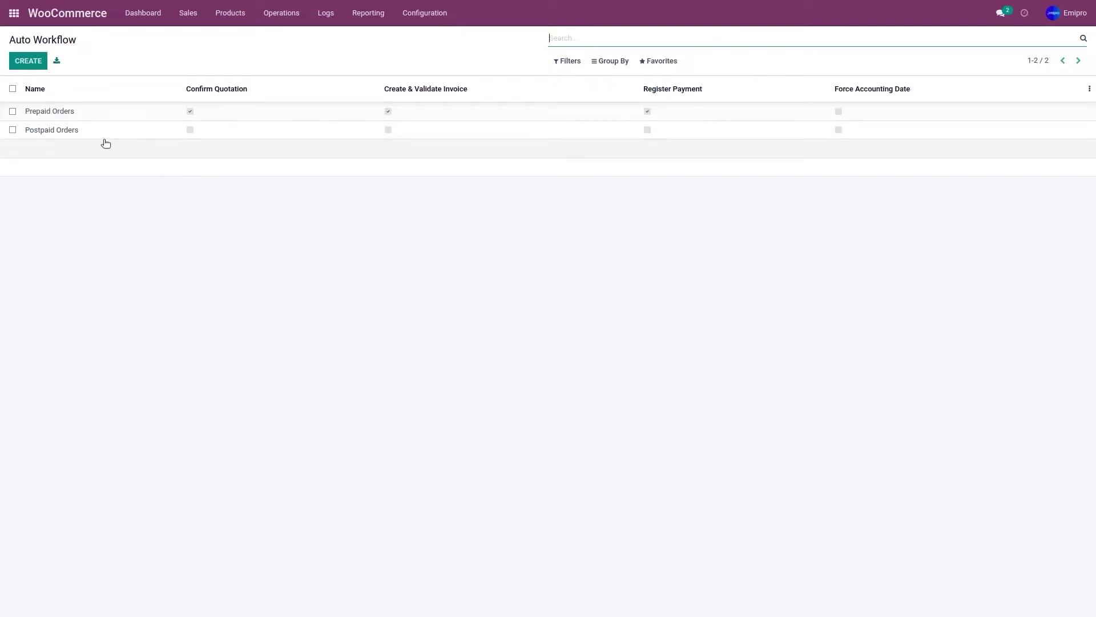
Open the connector's Configuration menu to reach Financial Status
{"action": "left_click", "coordinate": [412, 21]}
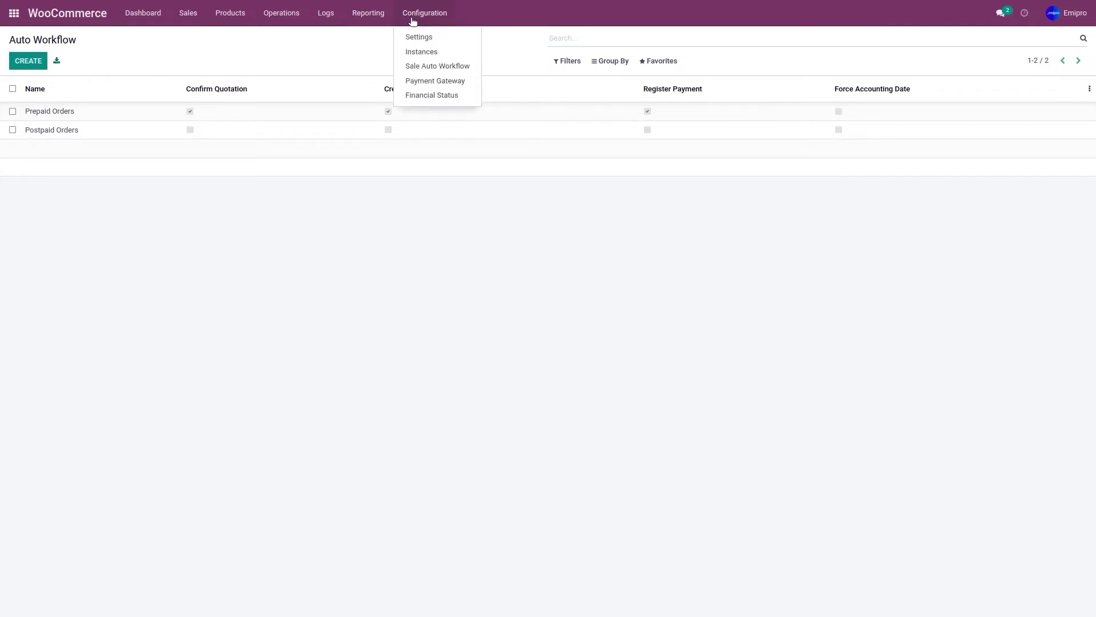
View the Financial Status gateway mappings, then return to the WooCommerce Dashboard
{"action": "left_click", "coordinate": [420, 96]}
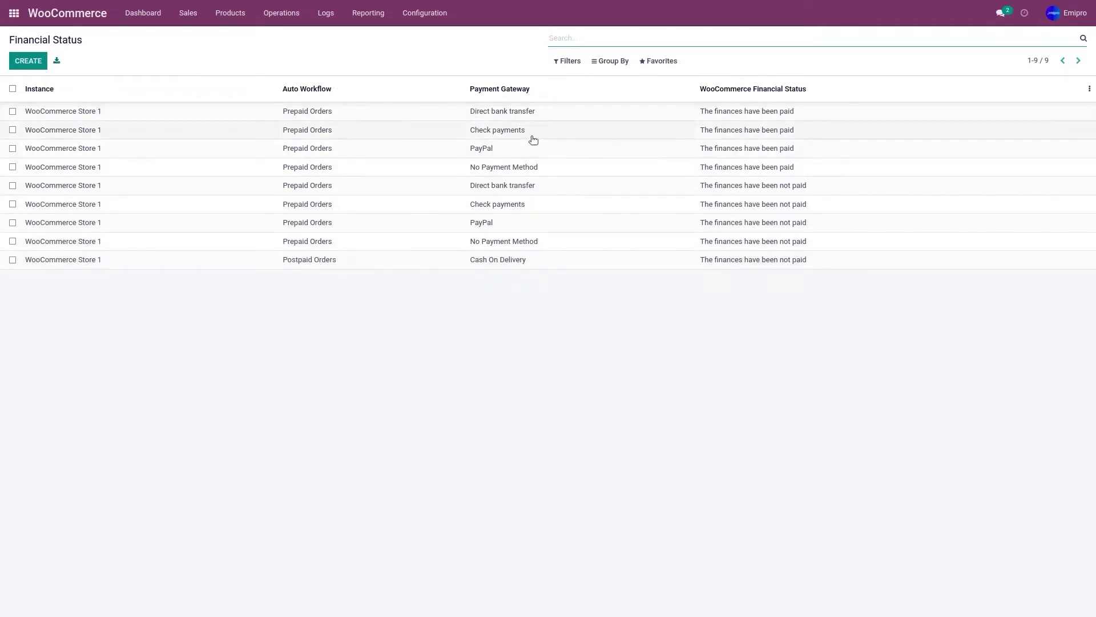
{"action": "left_click", "coordinate": [78, 20]}
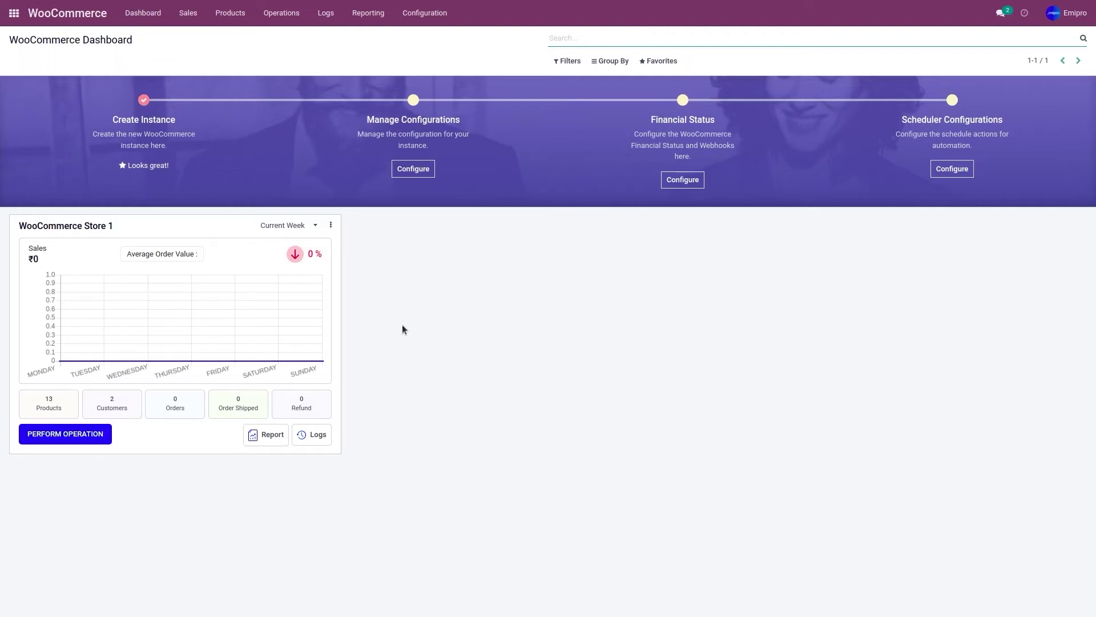
Reopen connector settings for WooCommerce Store 1 and scroll toward Webhook Configuration
{"action": "left_click", "coordinate": [433, 18]}
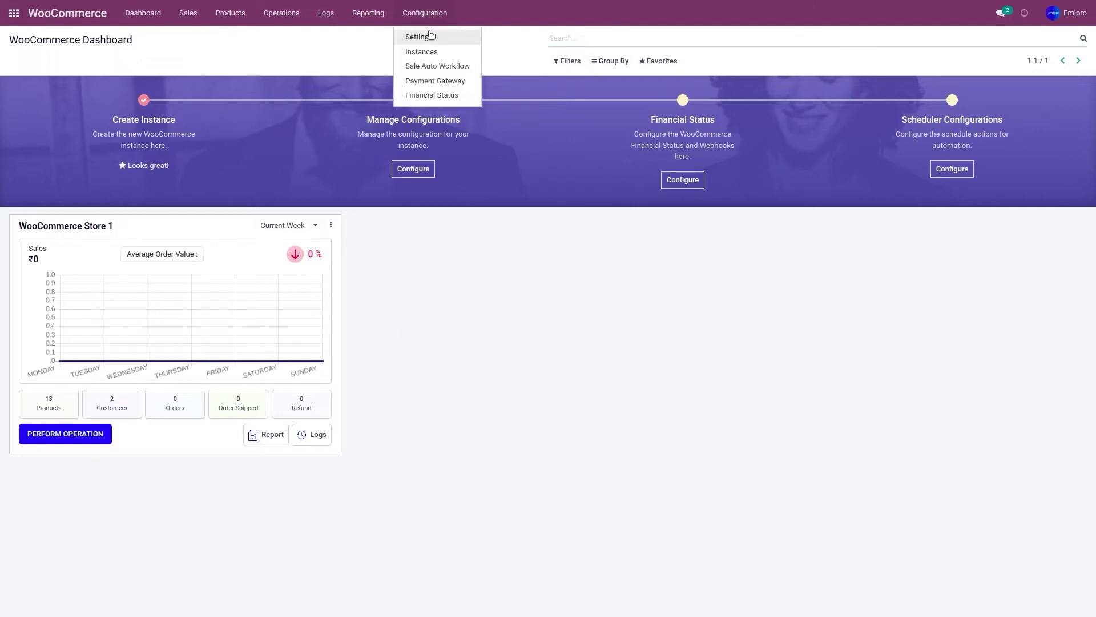
{"action": "left_click", "coordinate": [430, 35]}
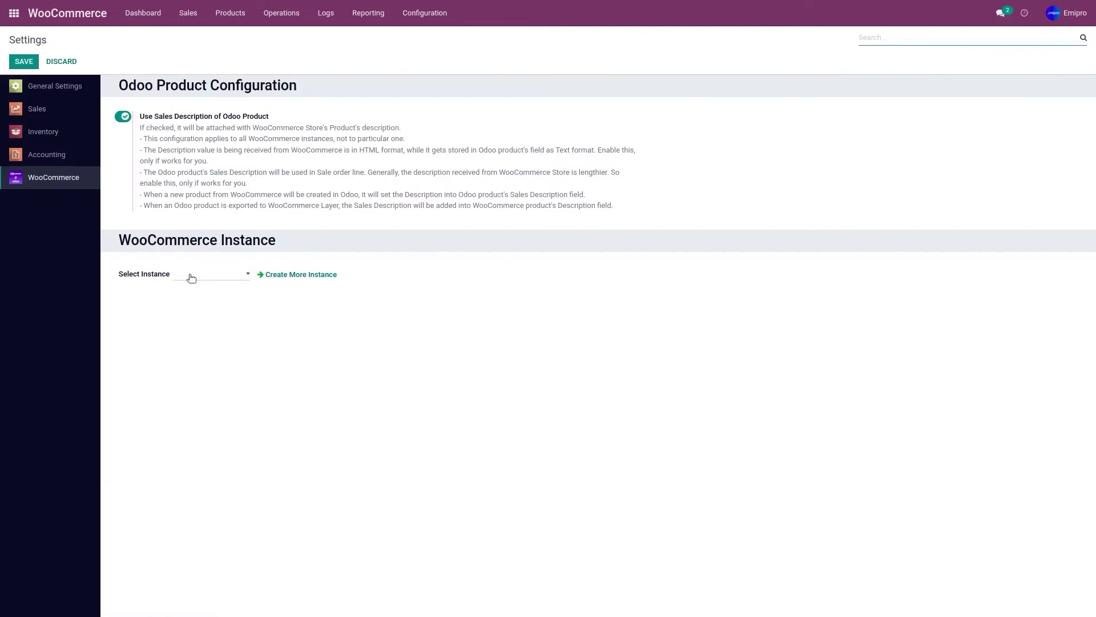
{"action": "left_click", "coordinate": [190, 277]}
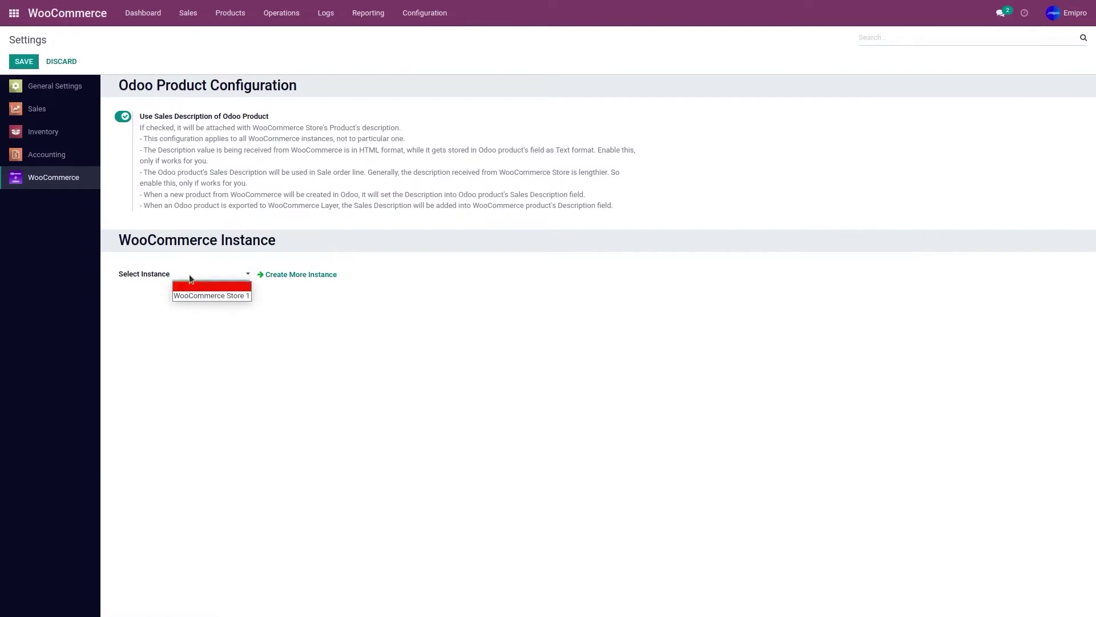
{"action": "left_click", "coordinate": [207, 293]}
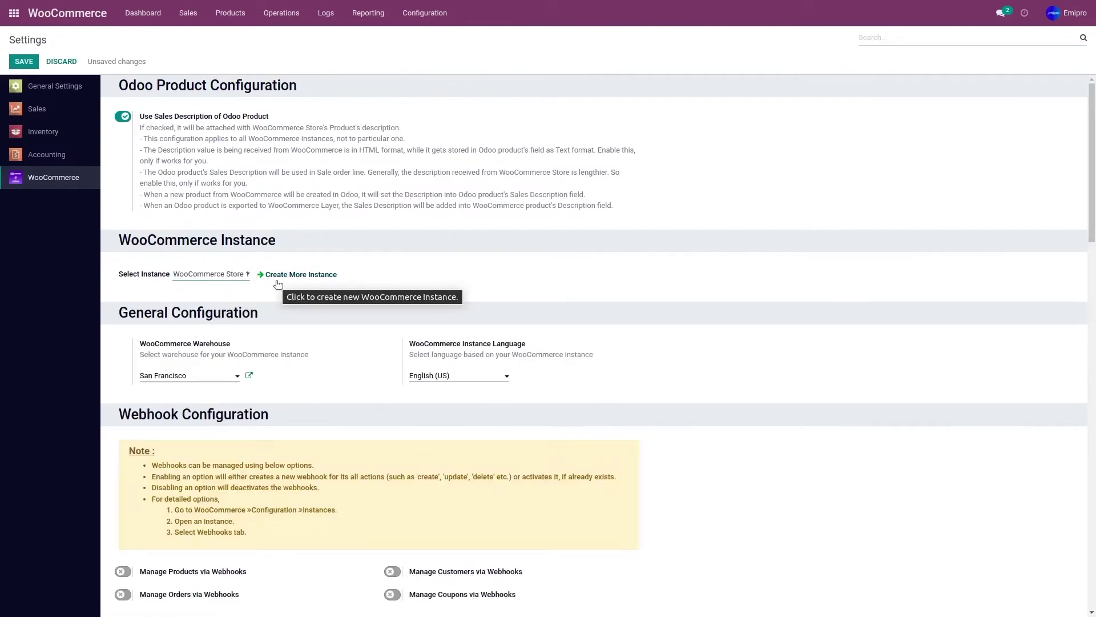
{"action": "scroll", "coordinate": [289, 293], "scroll_direction": "down", "scroll_amount": 2}
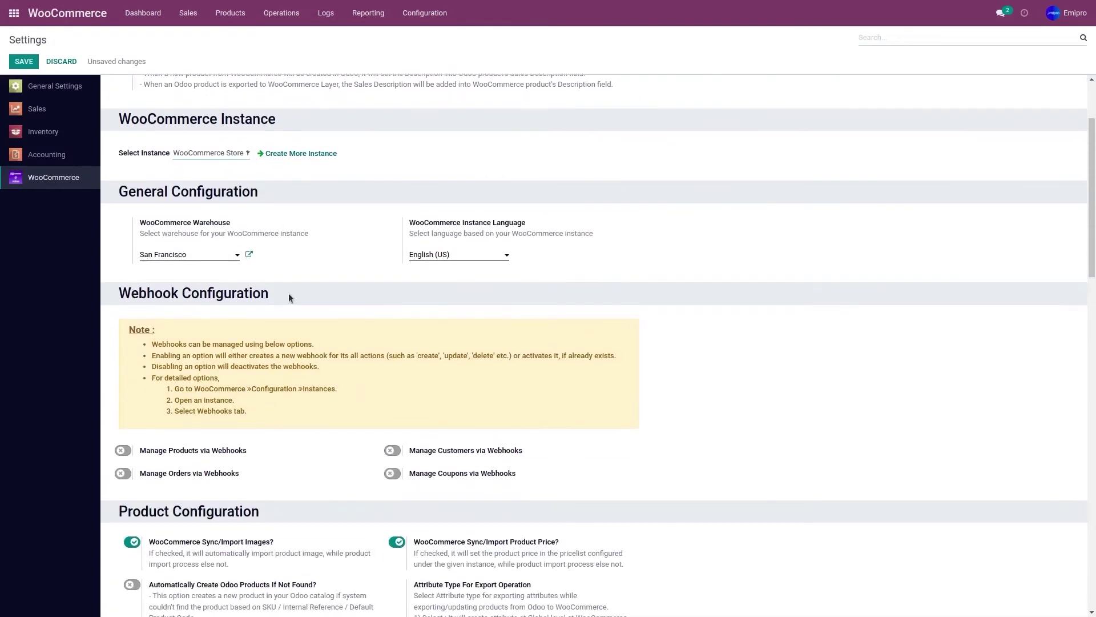
{"action": "scroll", "coordinate": [289, 293], "scroll_direction": "down", "scroll_amount": 1}
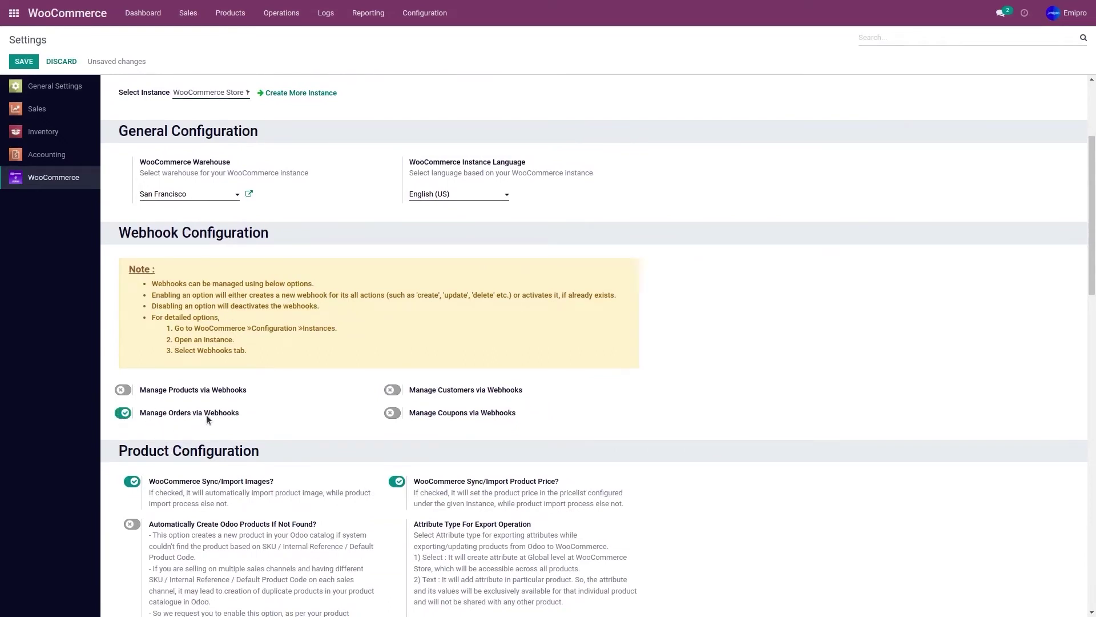
{"action": "mouse_move", "coordinate": [207, 414]}
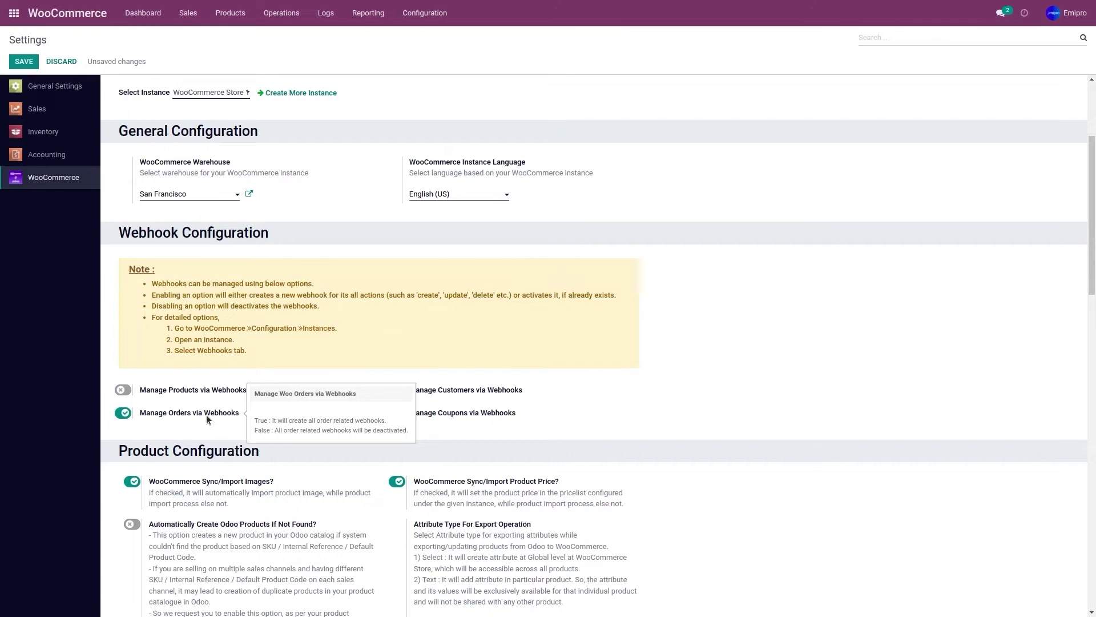
{"action": "scroll", "coordinate": [256, 433], "scroll_direction": "up", "scroll_amount": 3}
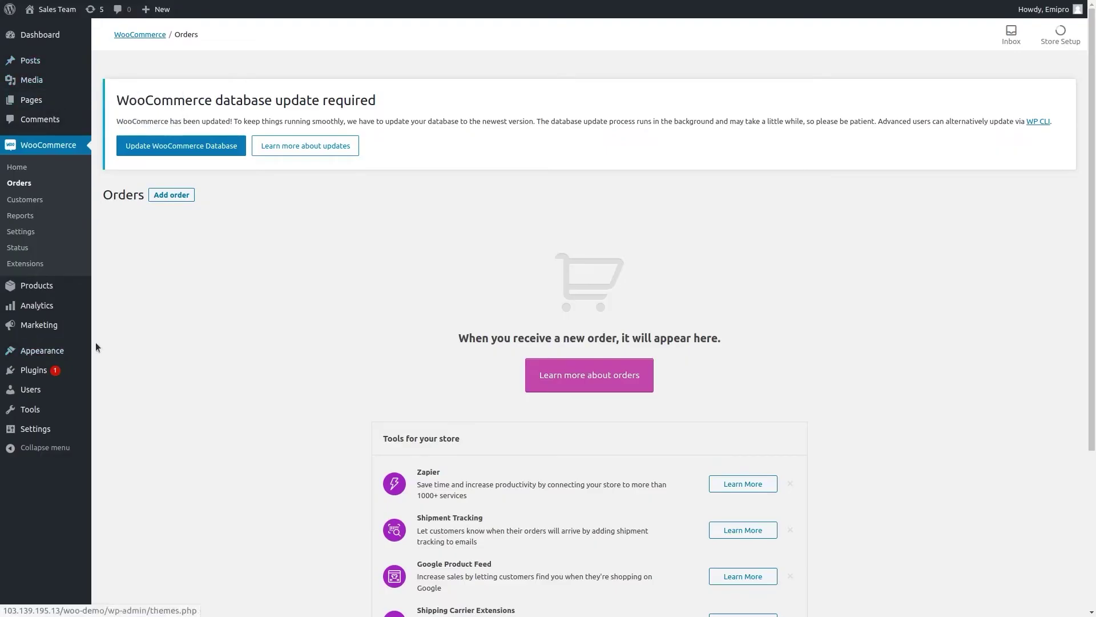
Open the Shoe's storefront page from All Products and add it to the cart
{"action": "mouse_move", "coordinate": [104, 293]}
{"action": "left_click", "coordinate": [147, 292]}
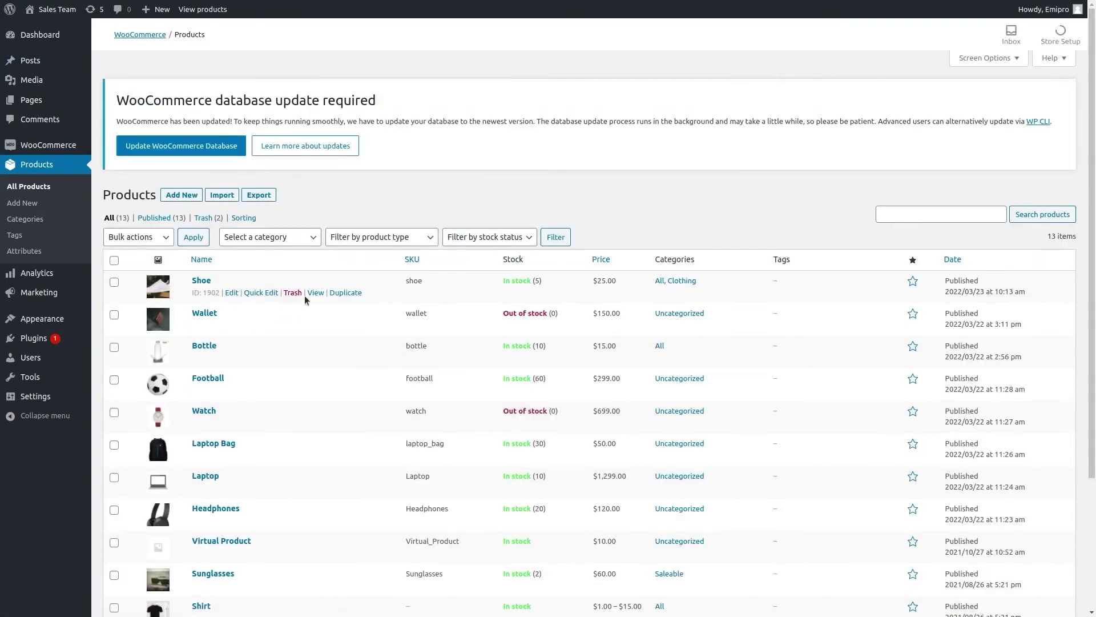
{"action": "left_click", "coordinate": [316, 293]}
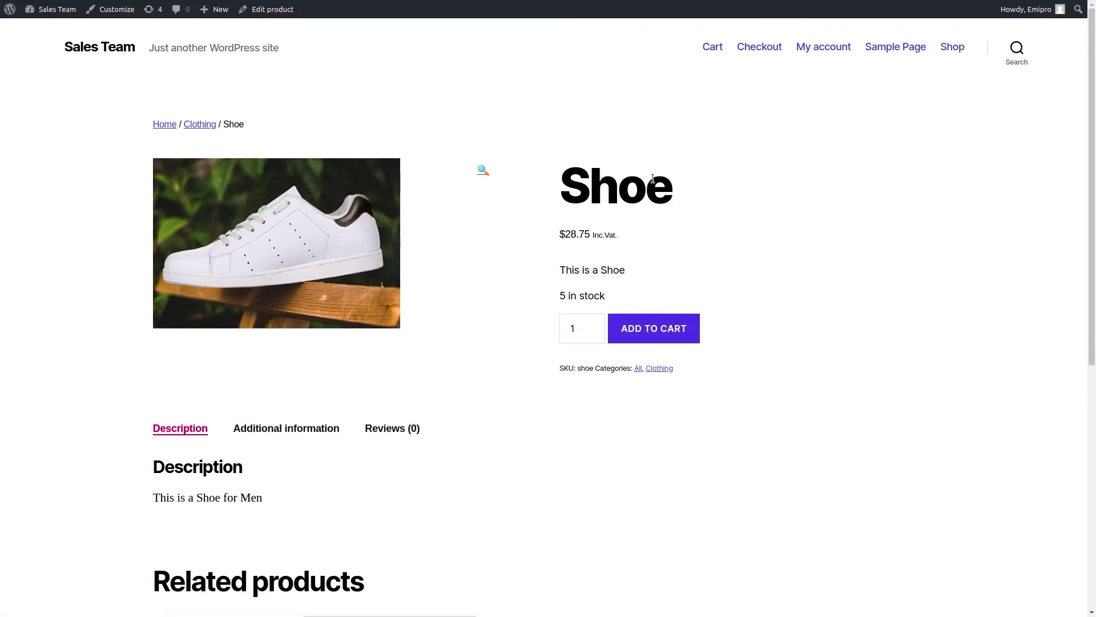
{"action": "left_click", "coordinate": [666, 336]}
Check out the cart and place the Shoe order using Direct bank transfer
{"action": "left_click", "coordinate": [205, 181]}
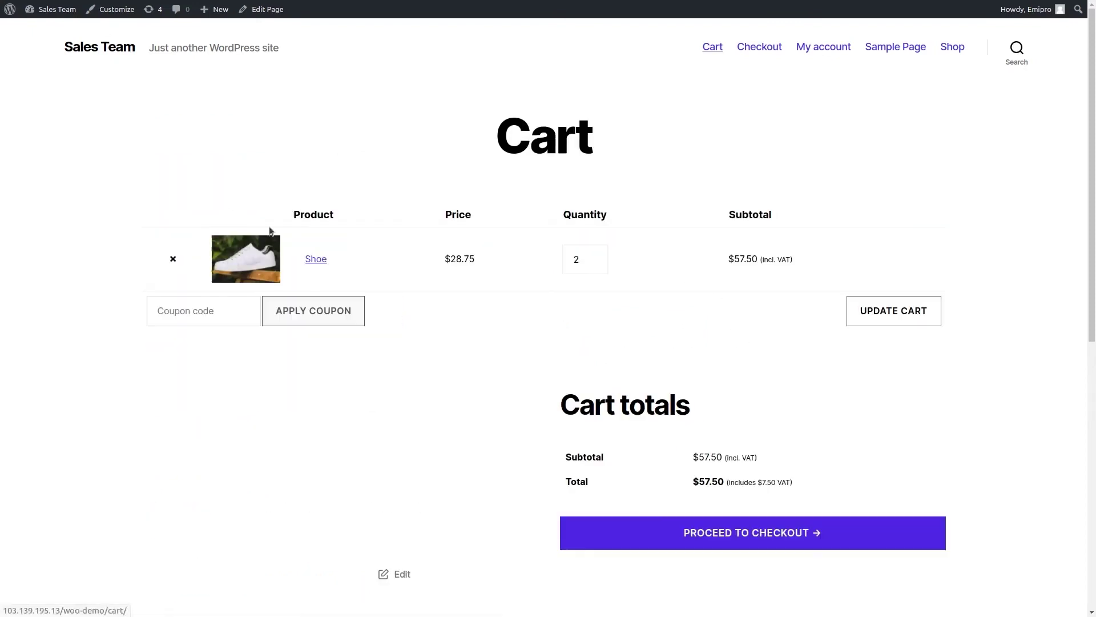
{"action": "scroll", "coordinate": [504, 391], "scroll_direction": "down", "scroll_amount": 4}
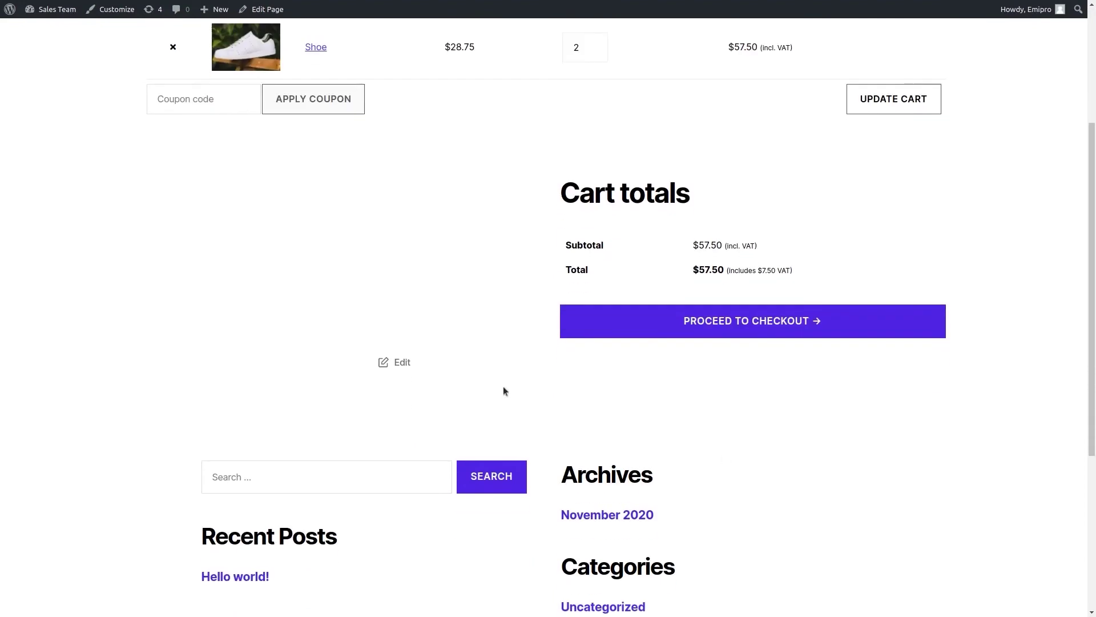
{"action": "left_click", "coordinate": [770, 333]}
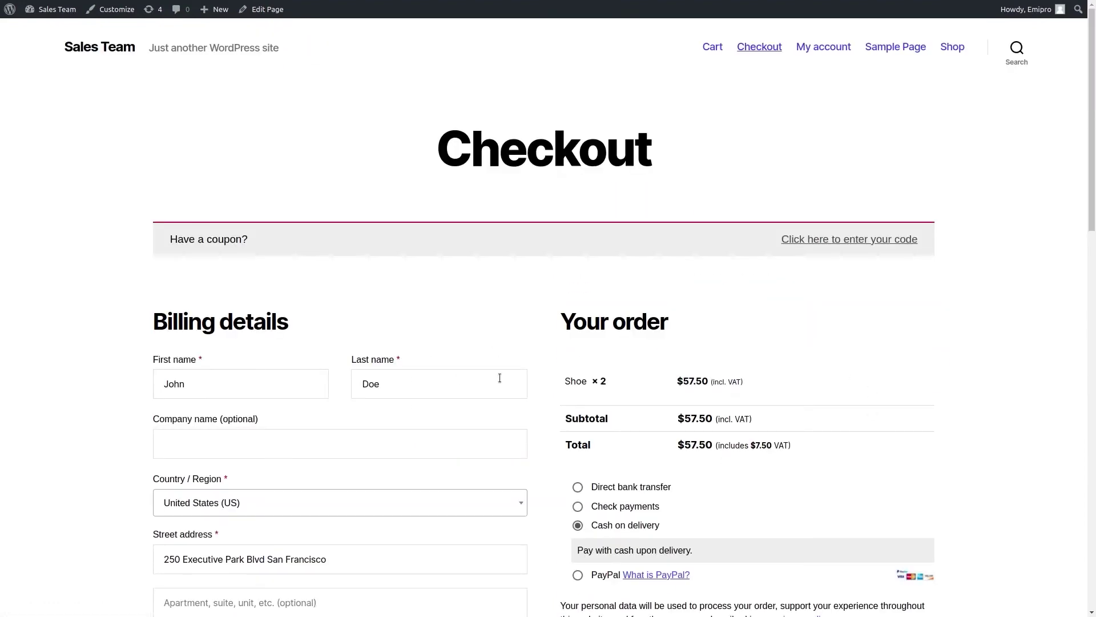
{"action": "scroll", "coordinate": [460, 378], "scroll_direction": "down", "scroll_amount": 4}
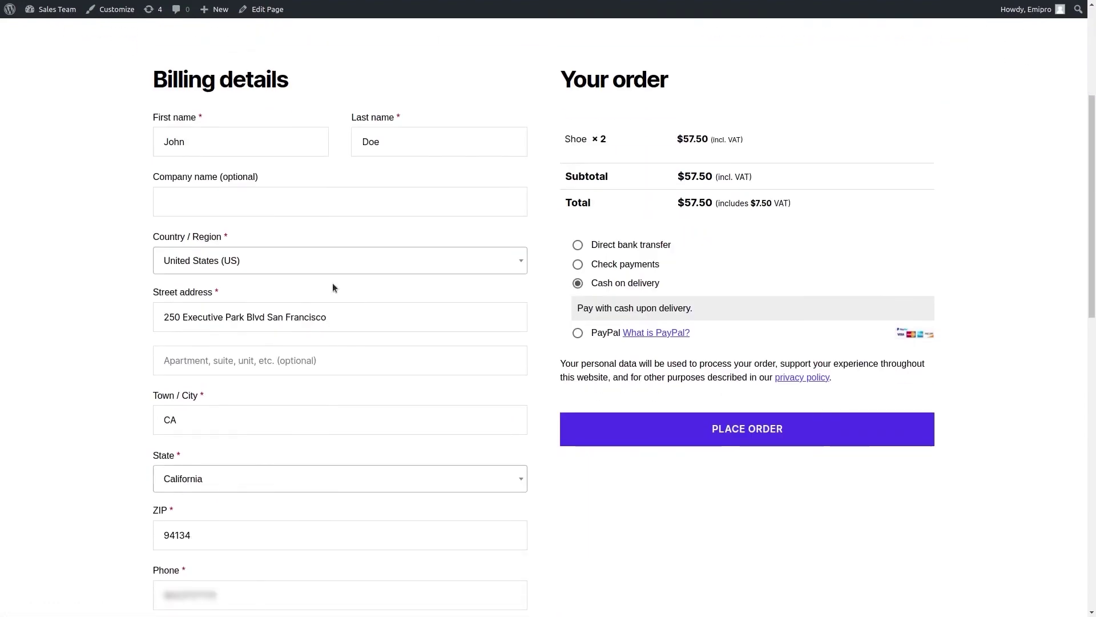
{"action": "left_click", "coordinate": [606, 247]}
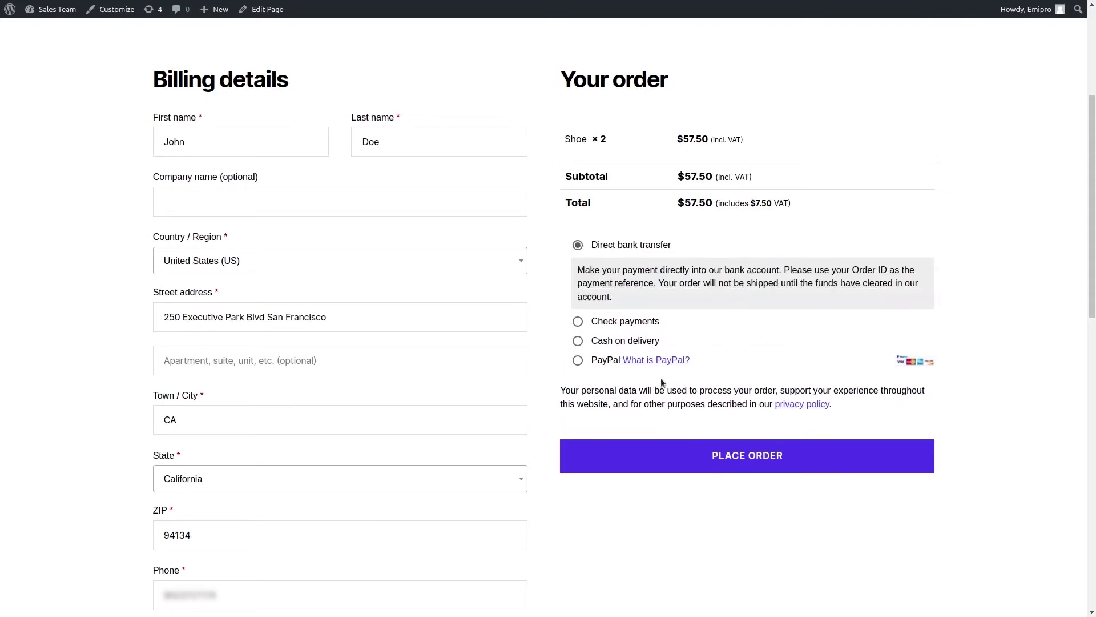
{"action": "left_click", "coordinate": [739, 468]}
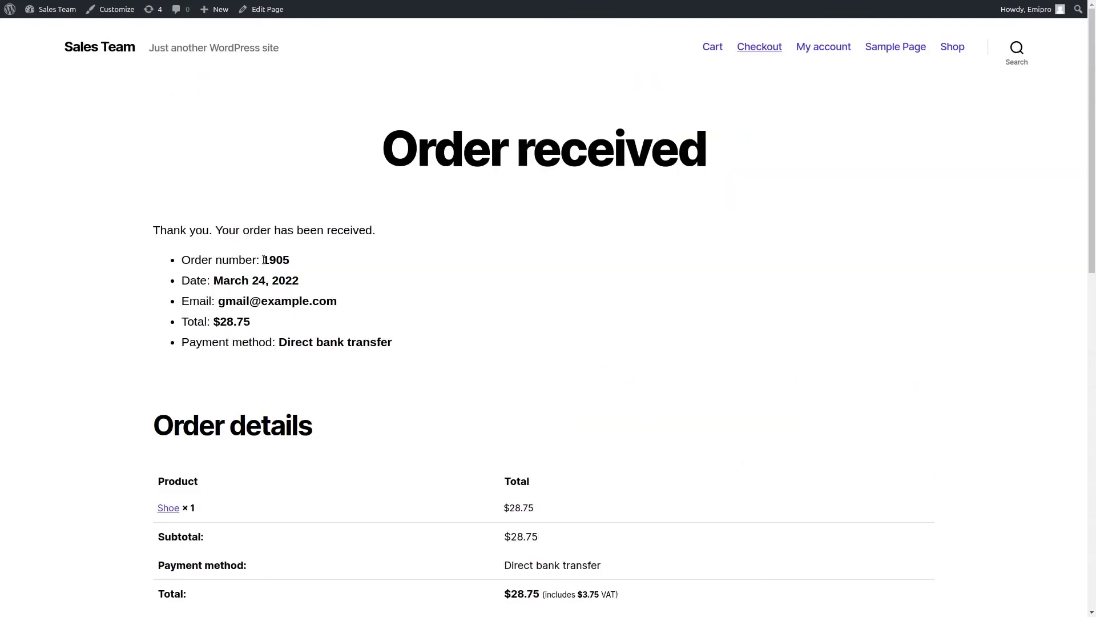
Open the WooCommerce Orders list and sort it by order to find the new order
{"action": "left_click_drag", "start_coordinate": [263, 261], "coordinate": [292, 264]}
{"action": "left_click", "coordinate": [303, 267]}
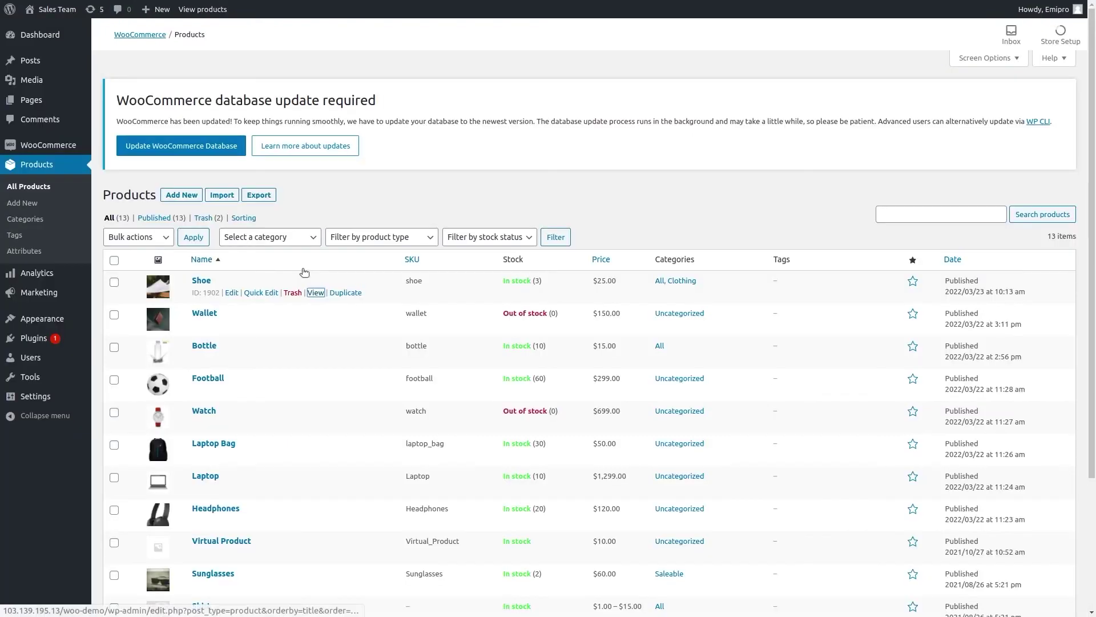
{"action": "mouse_move", "coordinate": [42, 149]}
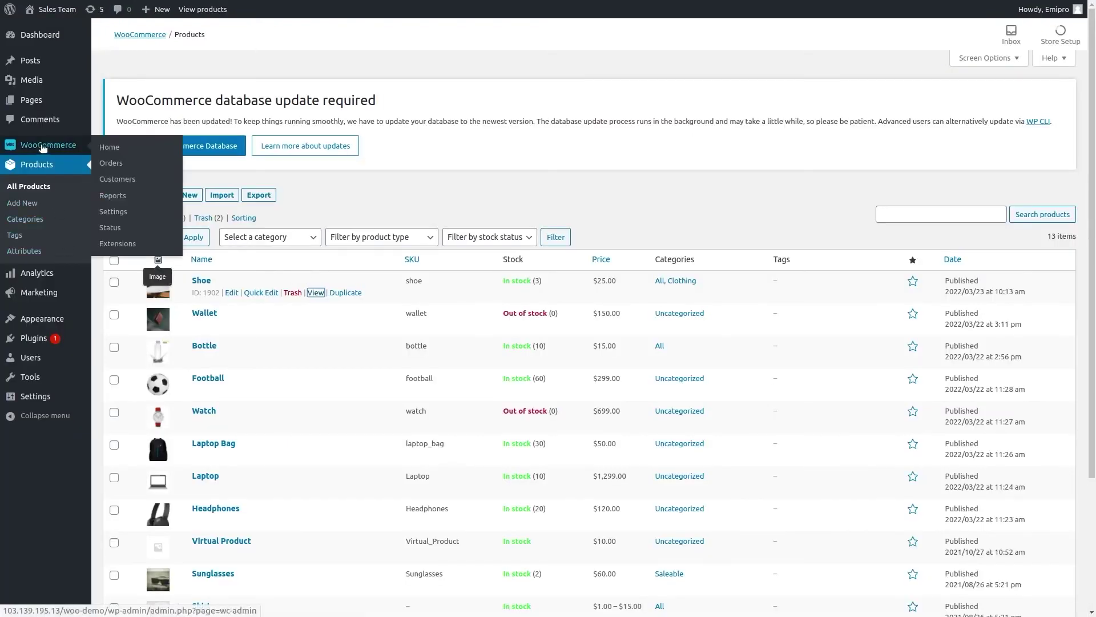
{"action": "left_click", "coordinate": [123, 163]}
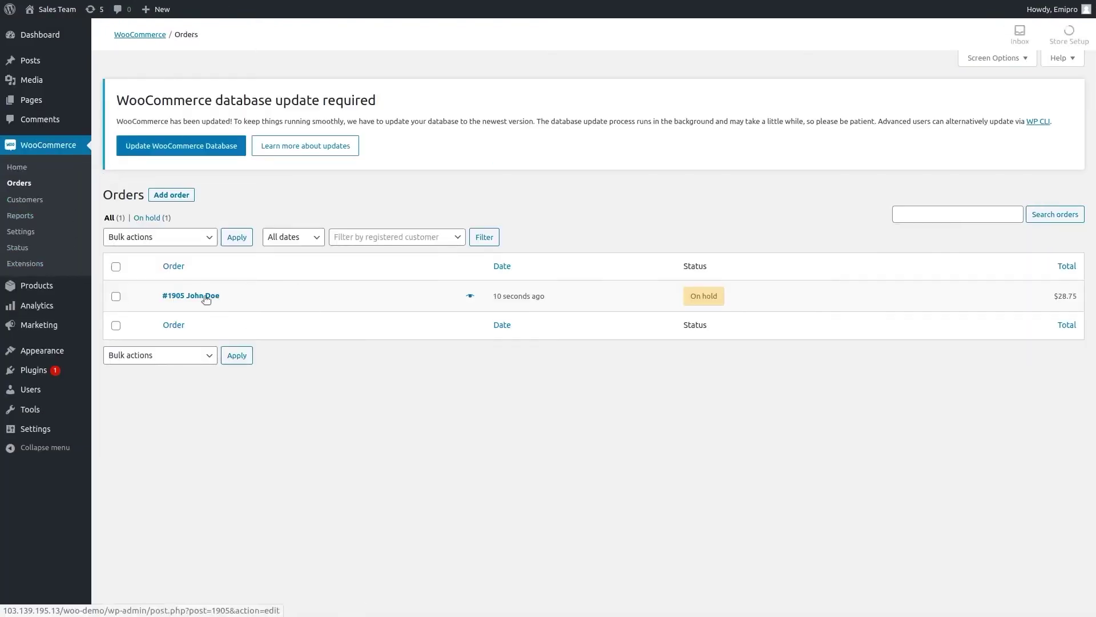
{"action": "left_click", "coordinate": [239, 324]}
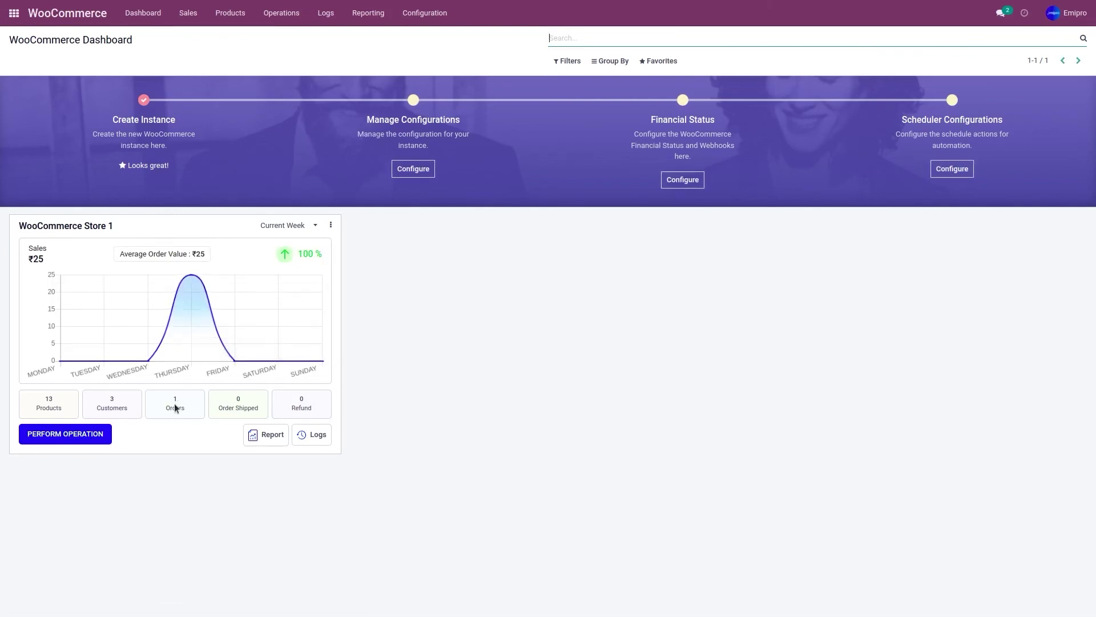
Open imported order WOO1905, view its invoice INV/2022/00024, and return to the order
{"action": "left_click", "coordinate": [188, 16]}
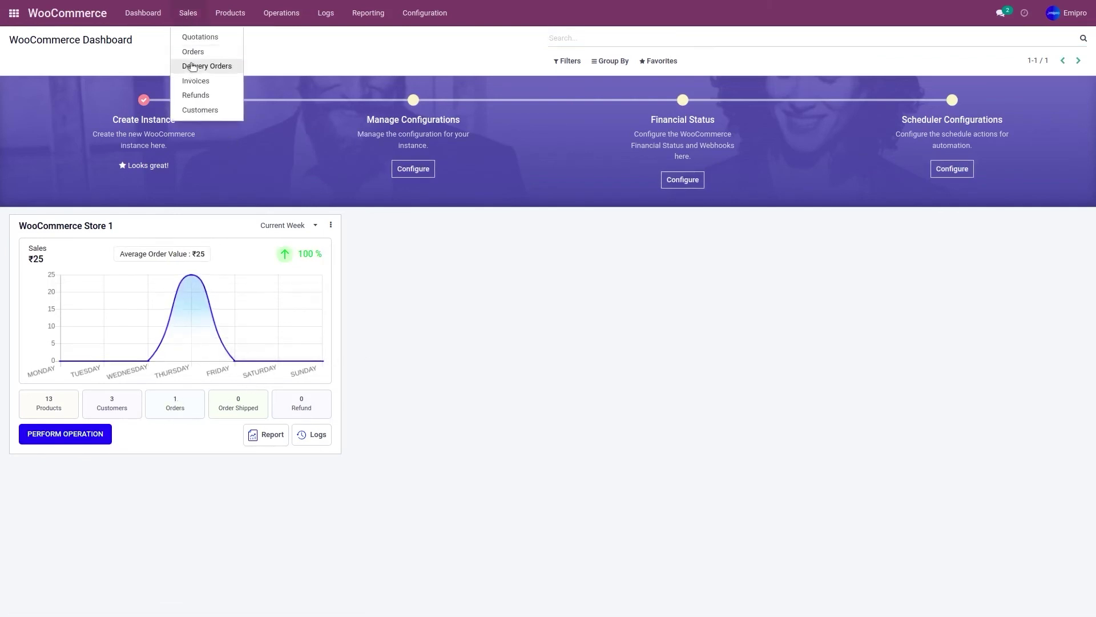
{"action": "left_click", "coordinate": [190, 52]}
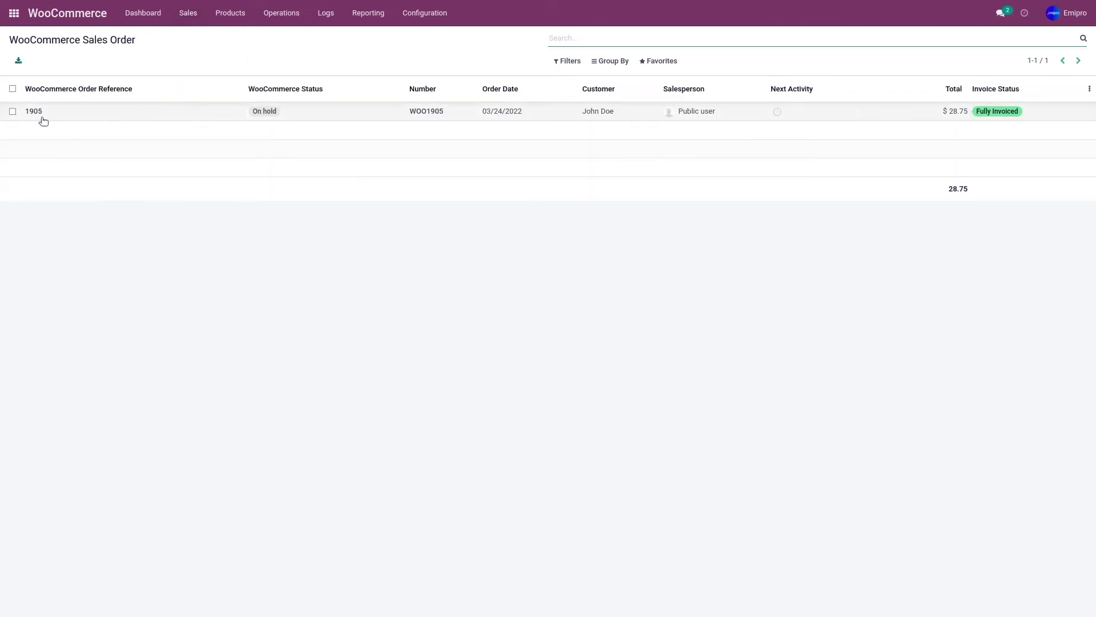
{"action": "left_click", "coordinate": [76, 116]}
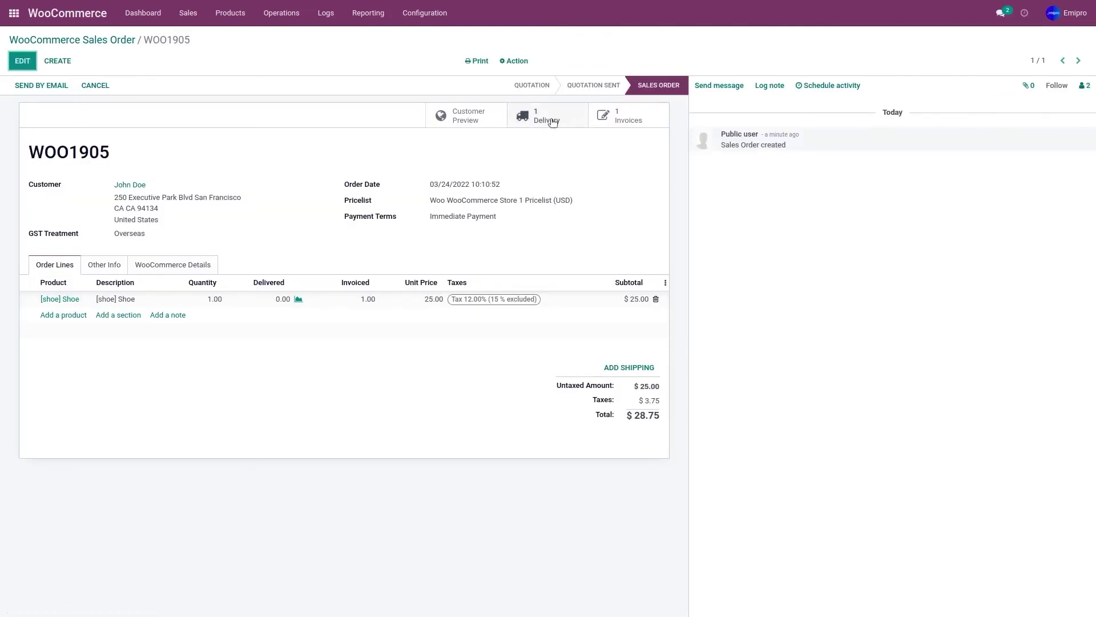
{"action": "left_click", "coordinate": [635, 127]}
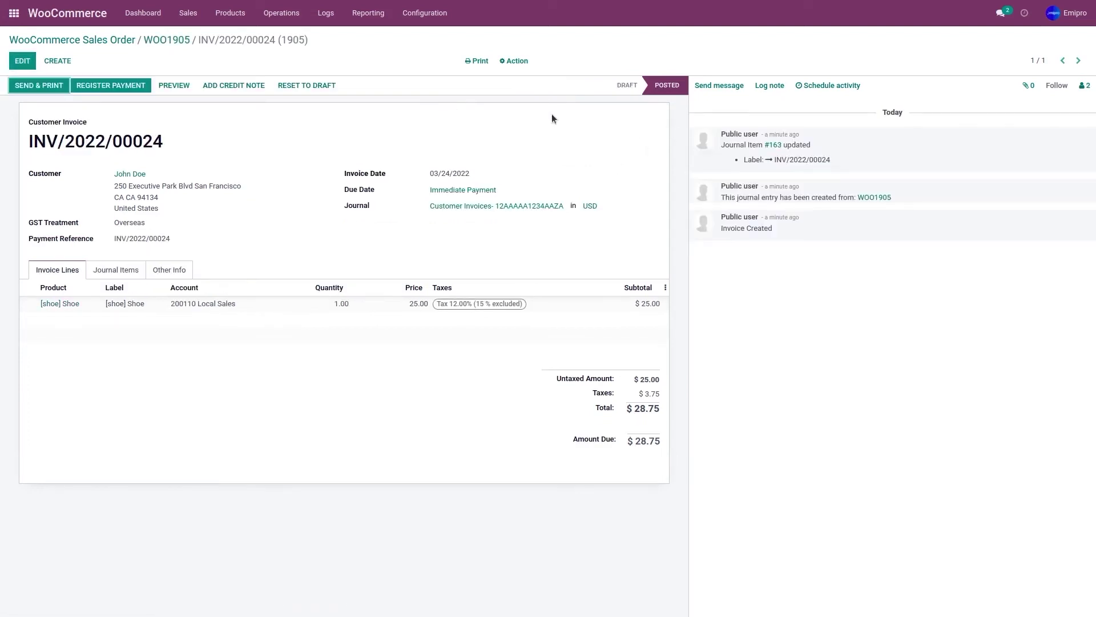
{"action": "left_click", "coordinate": [155, 41]}
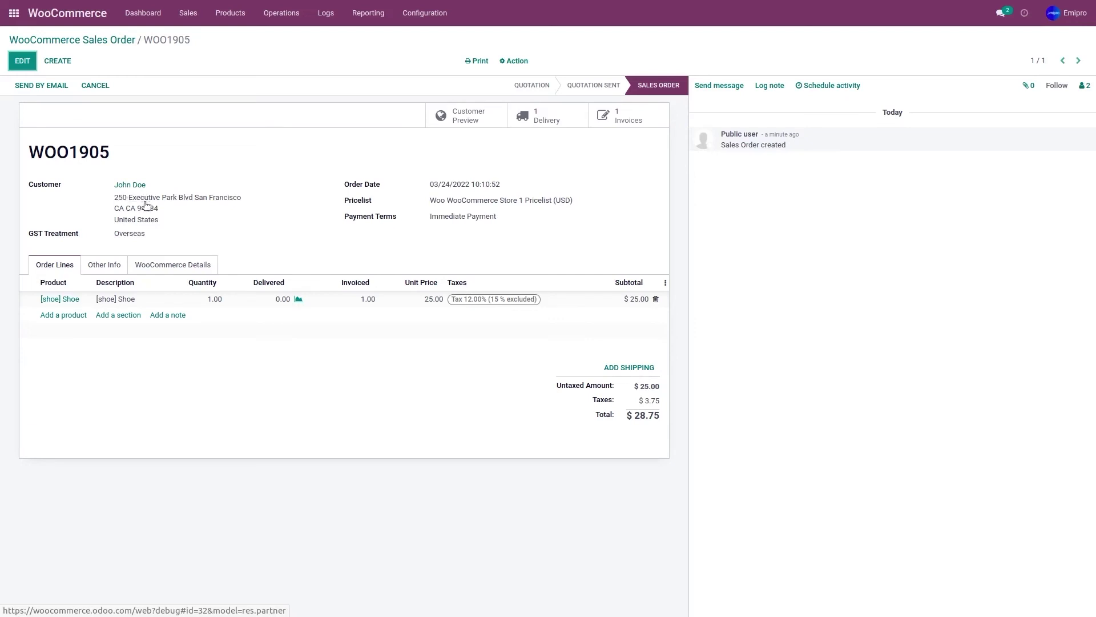
Review the newly imported John Doe customer record, then list the WooCommerce store instances
{"action": "left_click", "coordinate": [186, 14]}
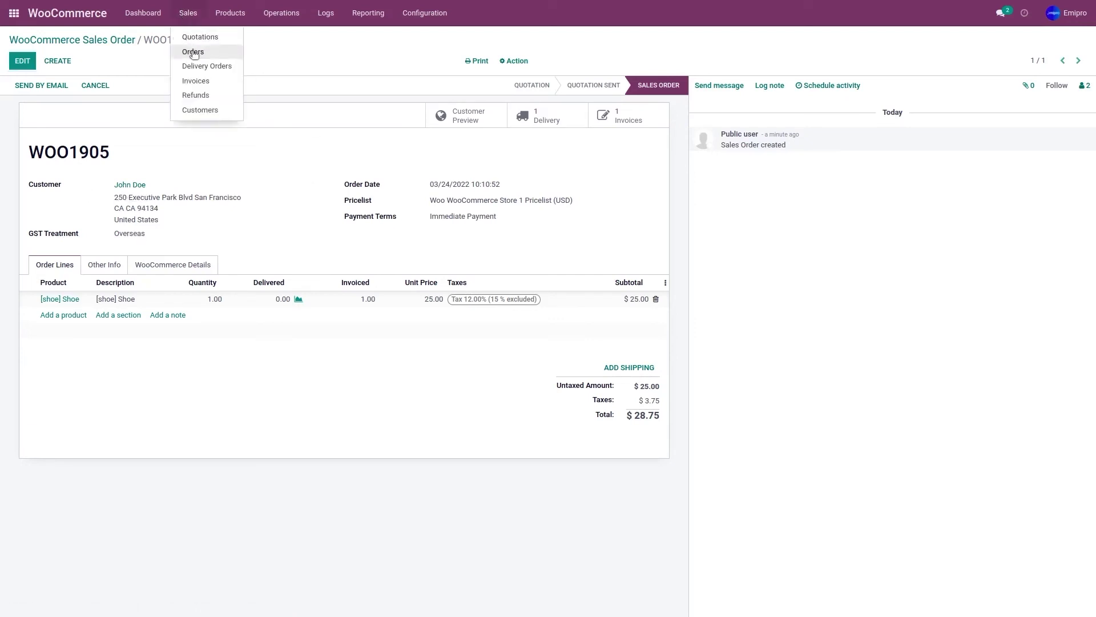
{"action": "left_click", "coordinate": [203, 110]}
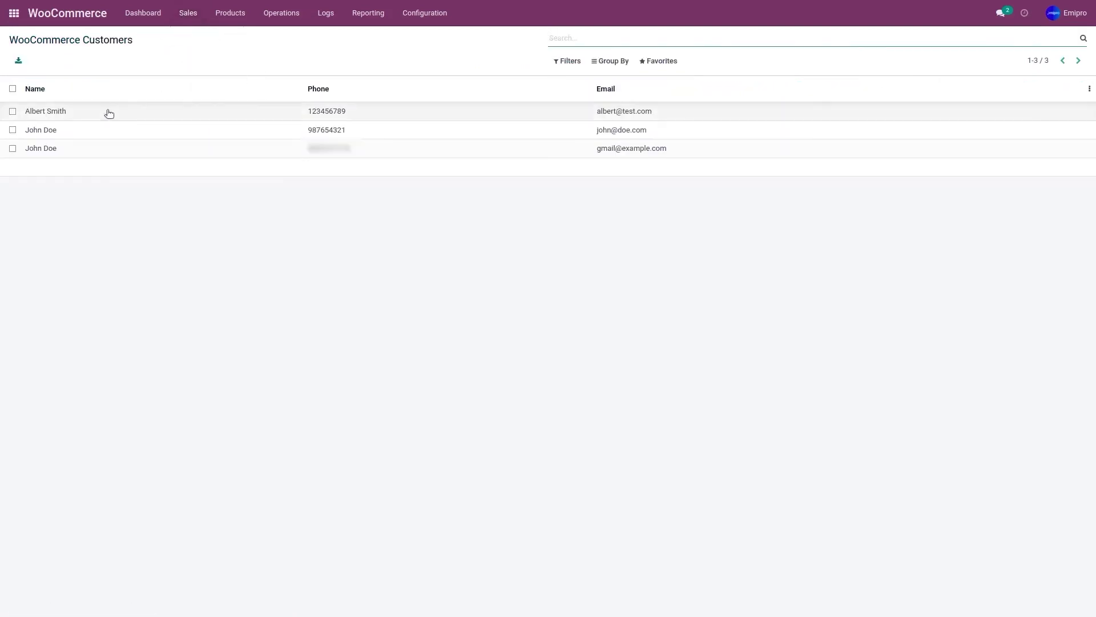
{"action": "left_click", "coordinate": [109, 154]}
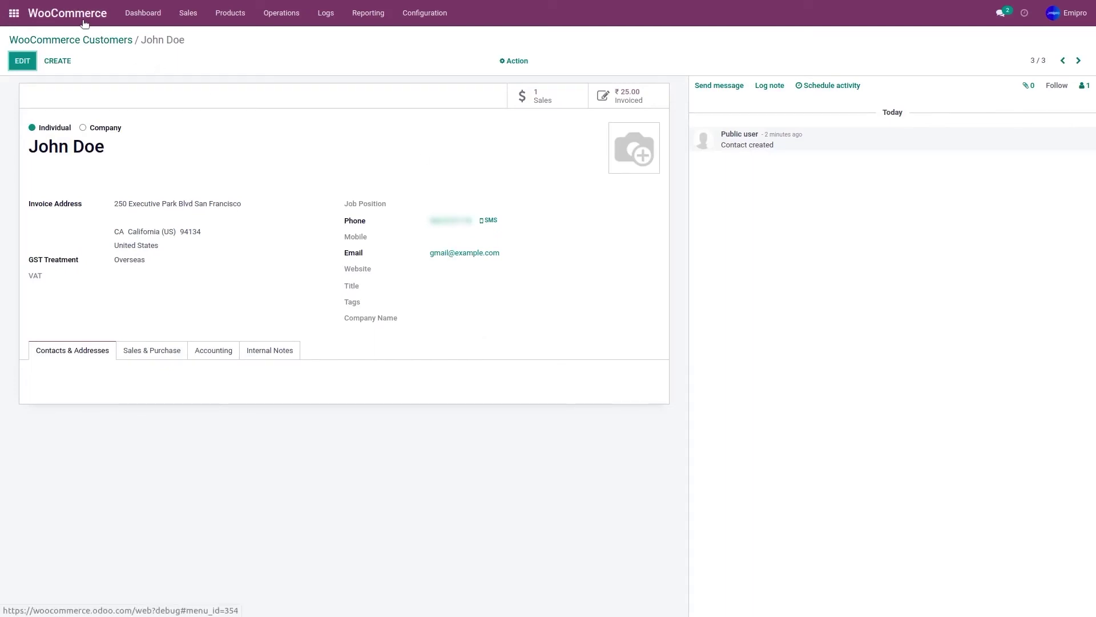
{"action": "left_click", "coordinate": [427, 16]}
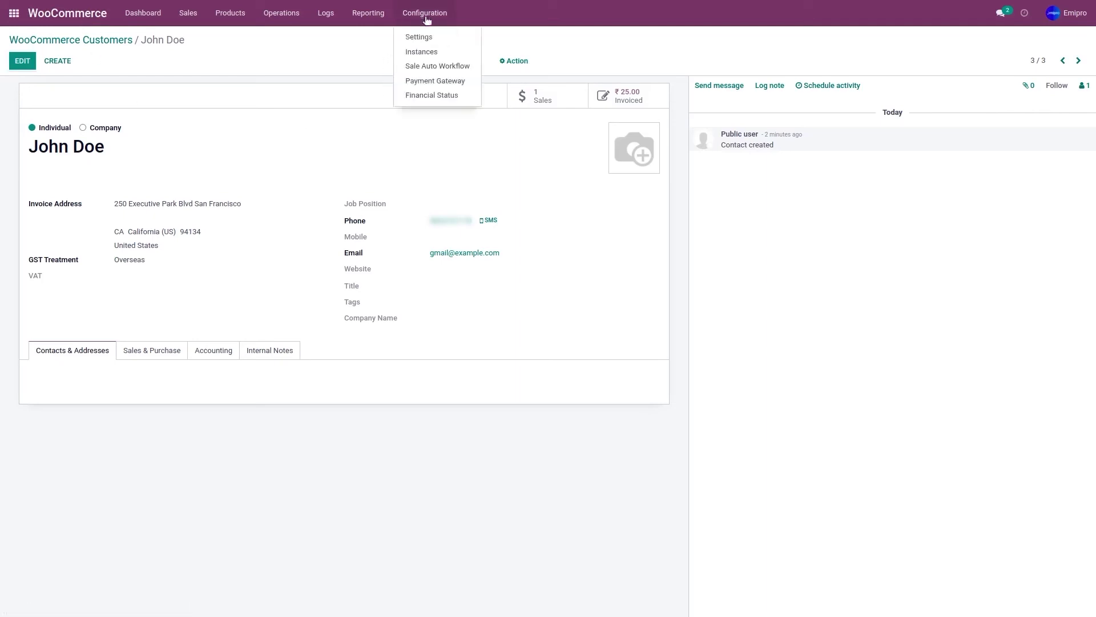
{"action": "left_click", "coordinate": [432, 54]}
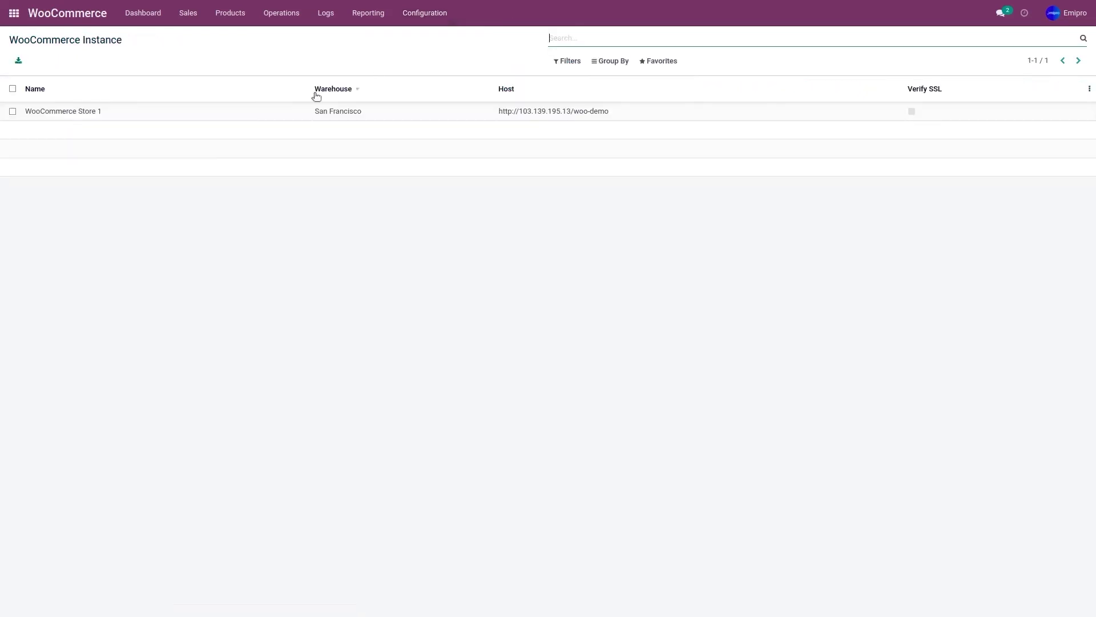
Open WooCommerce Store 1's scheduler settings and enable Import Order in Odoo
{"action": "left_click", "coordinate": [113, 114]}
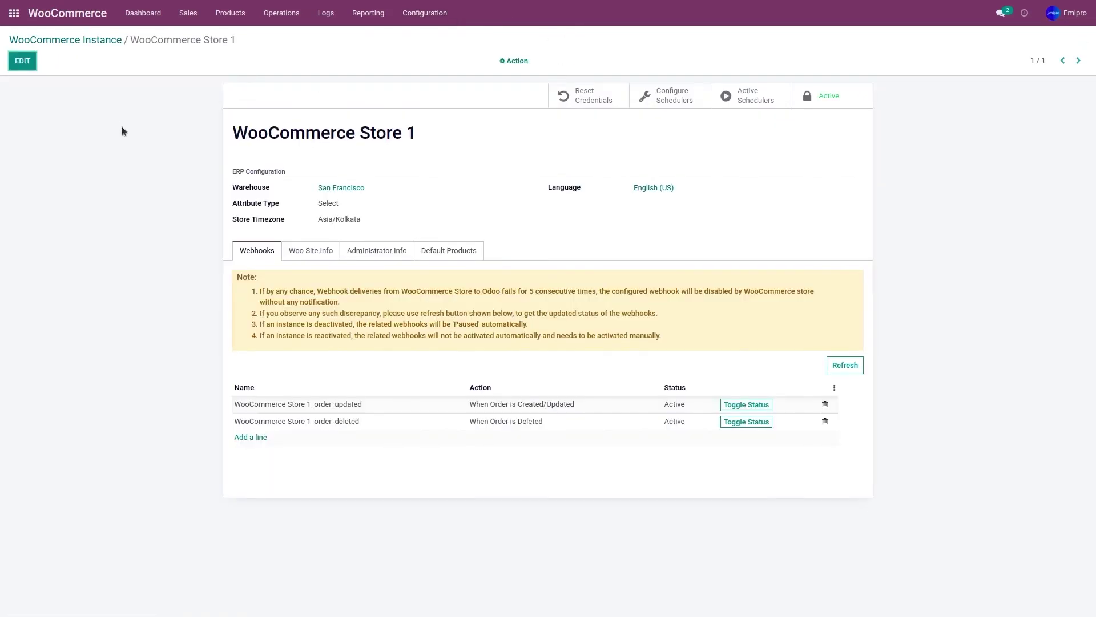
{"action": "left_click", "coordinate": [672, 104]}
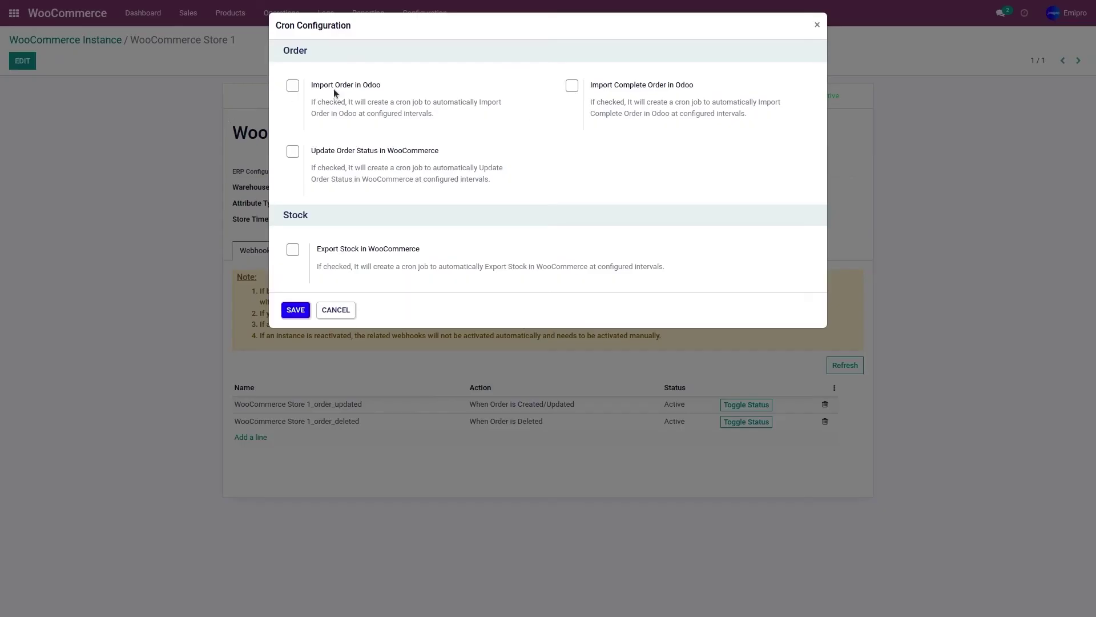
{"action": "mouse_move", "coordinate": [354, 93]}
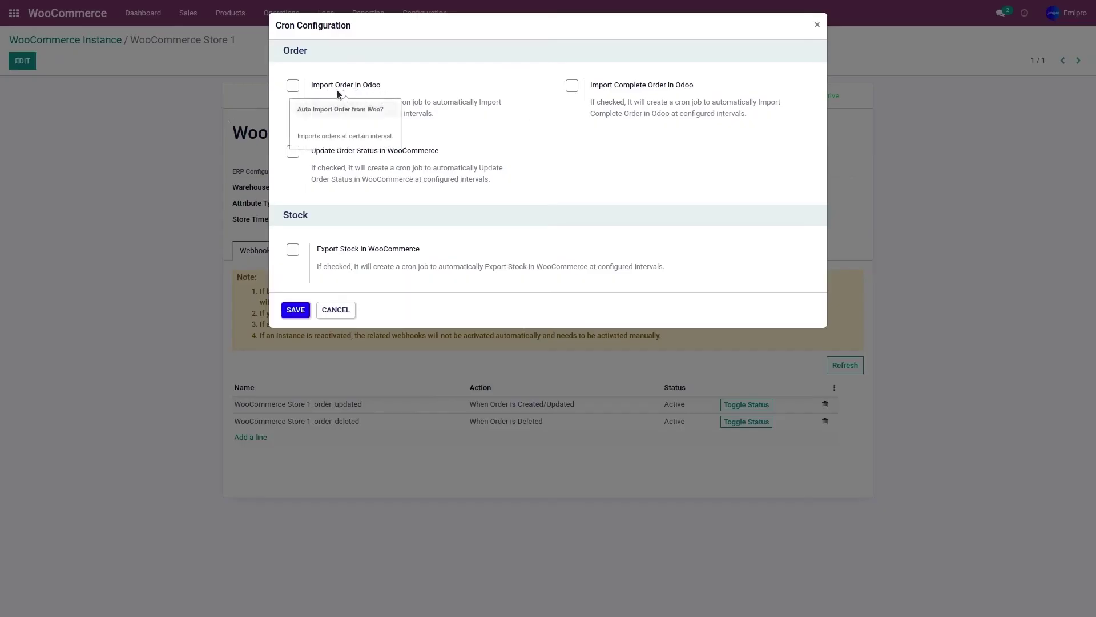
{"action": "left_click", "coordinate": [293, 85]}
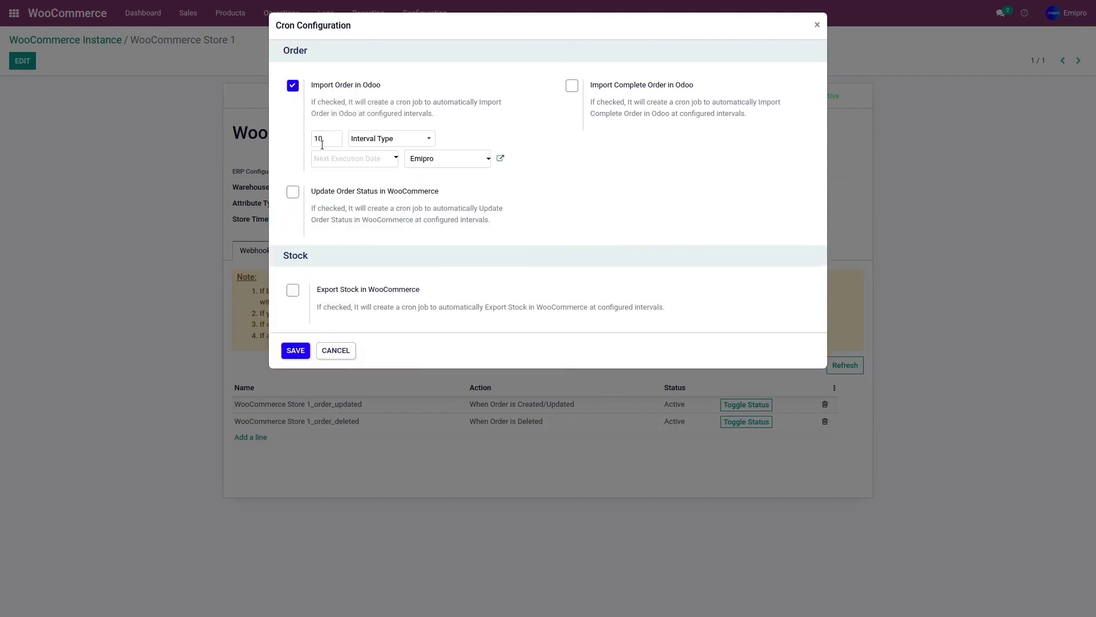
Set the import interval to 25 Minutes, next run 03/24/2022 10:13:30, and save
{"action": "mouse_move", "coordinate": [327, 140]}
{"action": "left_click_drag", "start_coordinate": [327, 140], "coordinate": [306, 139]}
{"action": "type", "text": "25"}
{"action": "left_click", "coordinate": [409, 140]}
{"action": "left_click", "coordinate": [409, 153]}
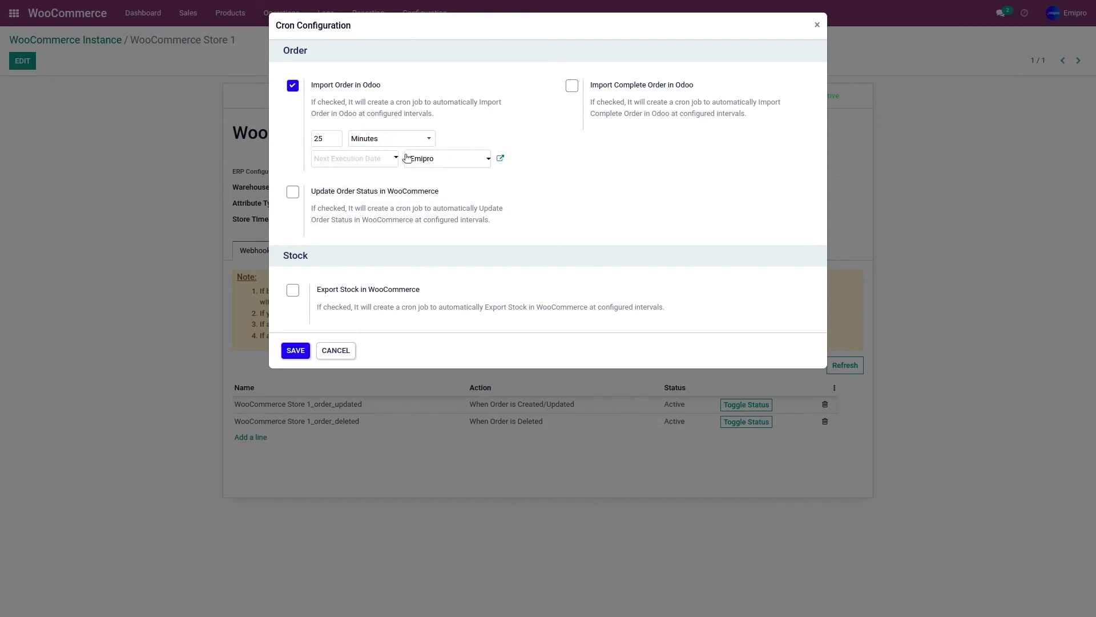
{"action": "left_click", "coordinate": [391, 159]}
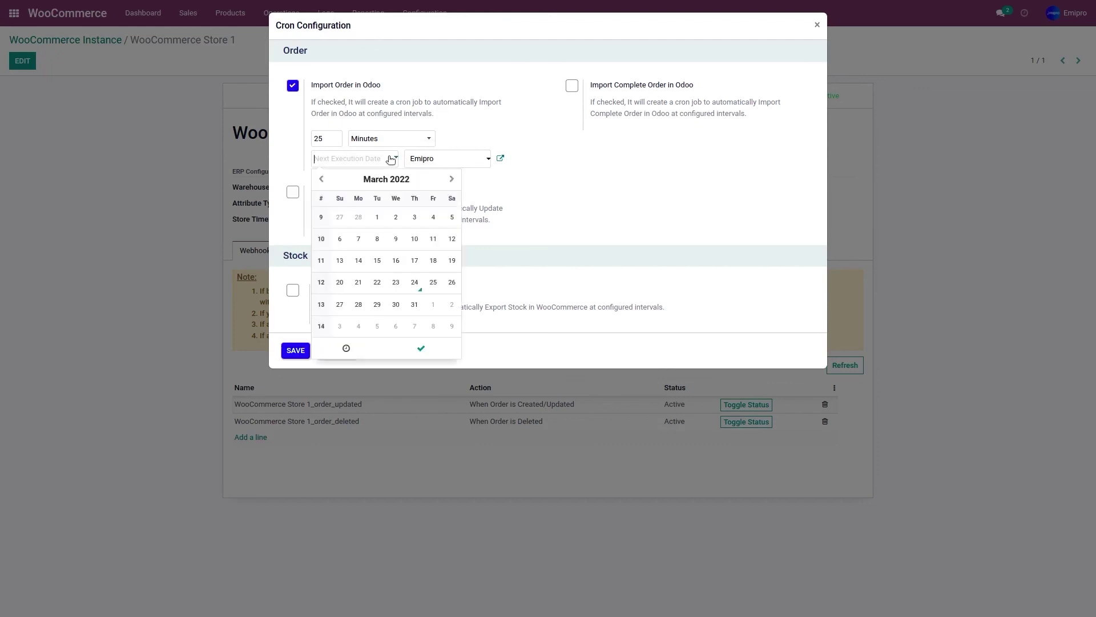
{"action": "left_click", "coordinate": [415, 283]}
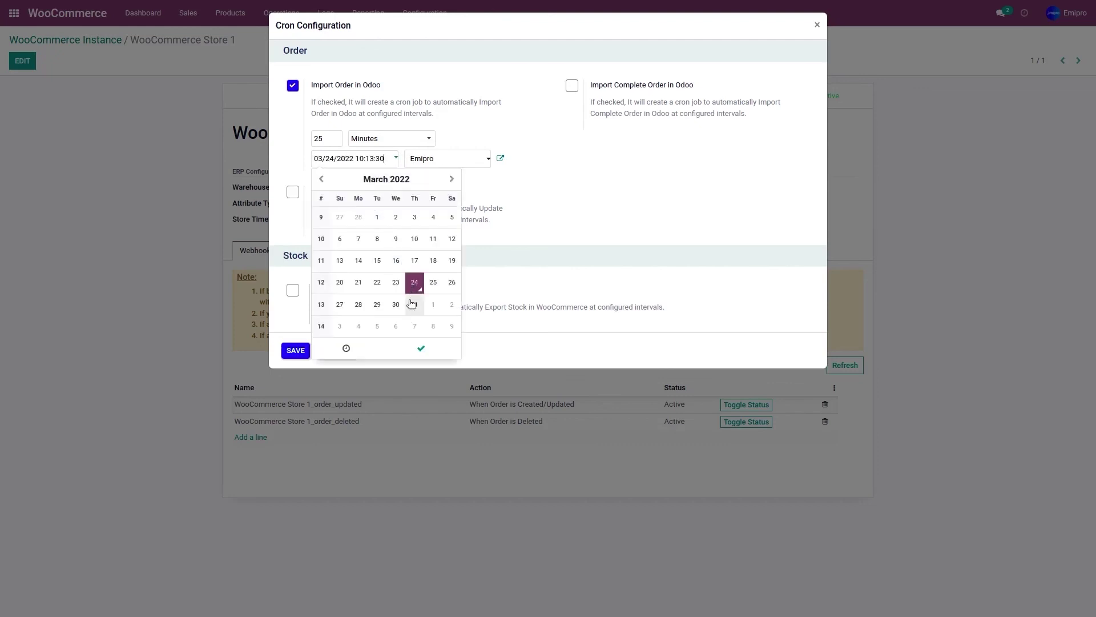
{"action": "left_click", "coordinate": [411, 349]}
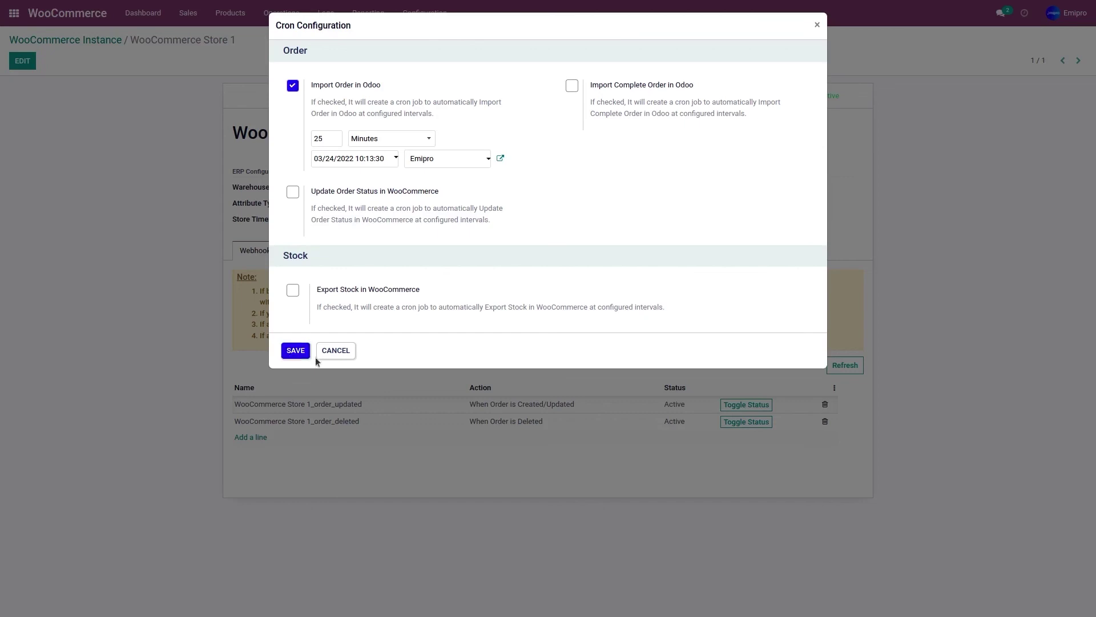
{"action": "left_click", "coordinate": [334, 351]}
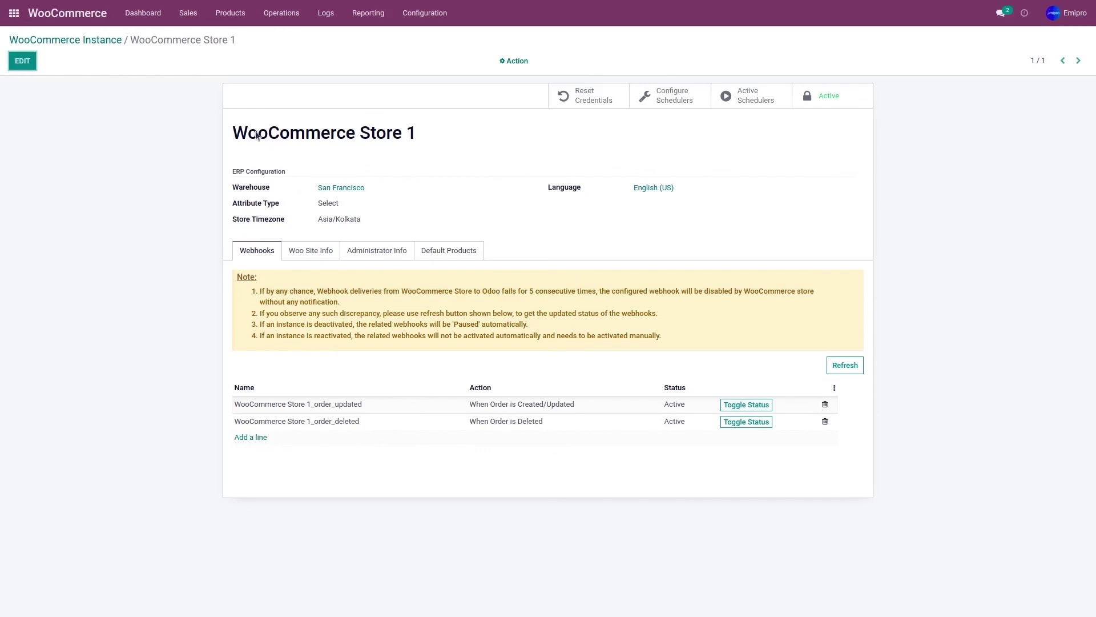
From the dashboard, set up an Import Unshipped Orders operation for Store 1, 03/23–03/24/2022
{"action": "left_click", "coordinate": [63, 16]}
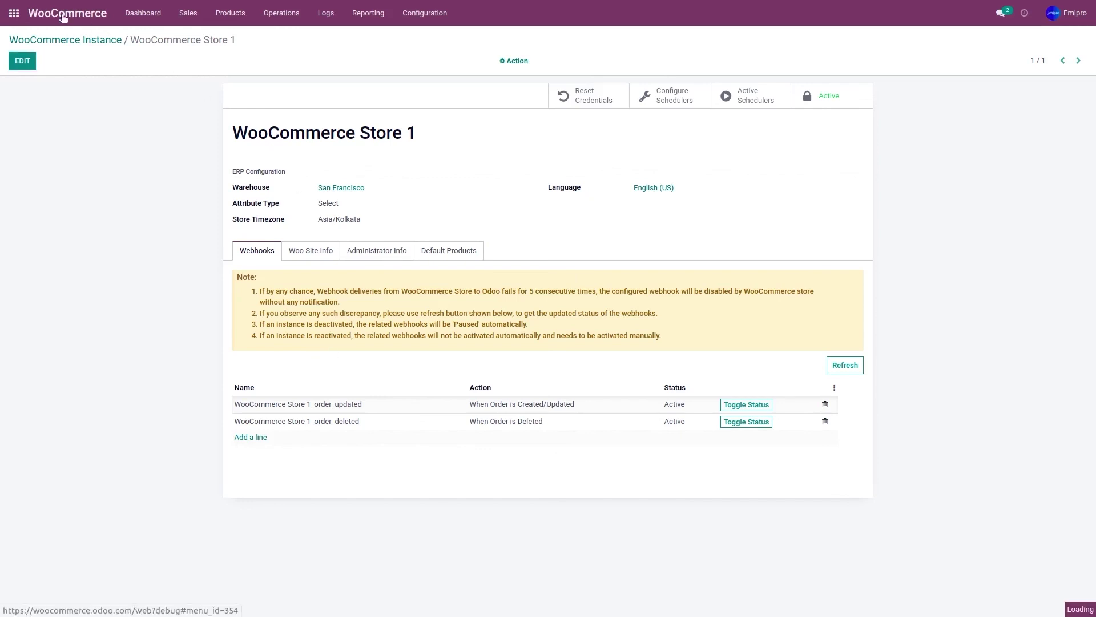
{"action": "left_click", "coordinate": [68, 433]}
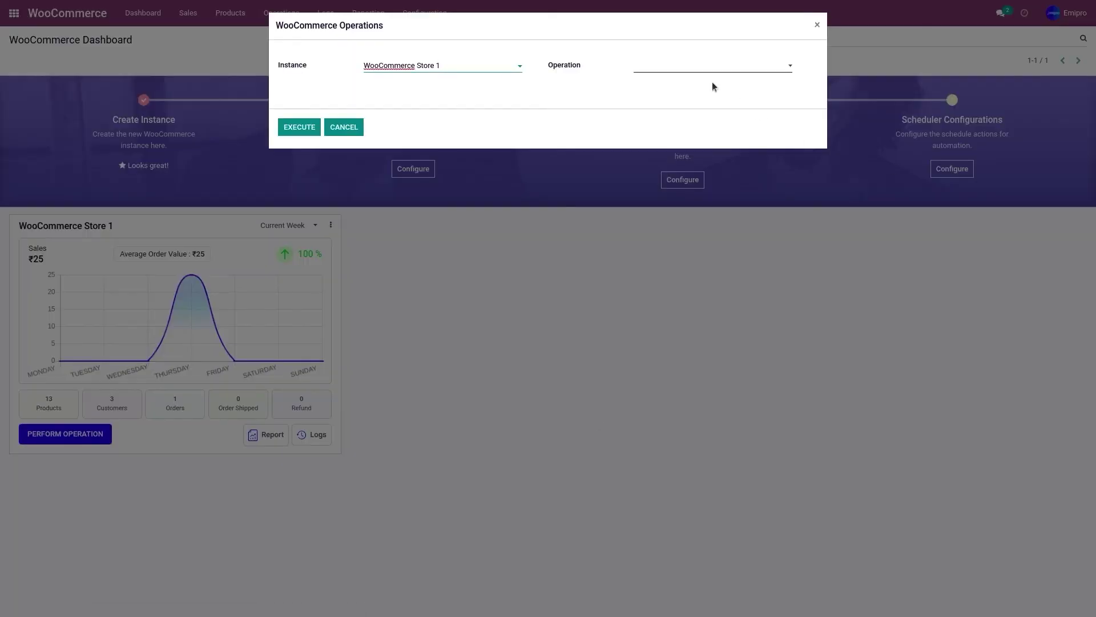
{"action": "left_click", "coordinate": [668, 68]}
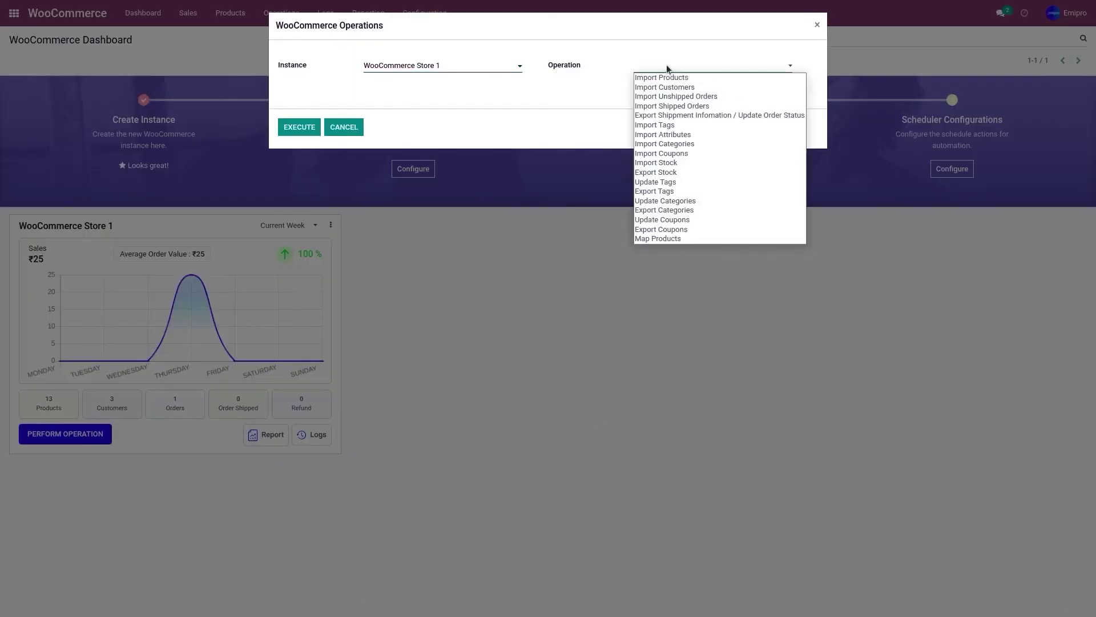
{"action": "left_click", "coordinate": [678, 96]}
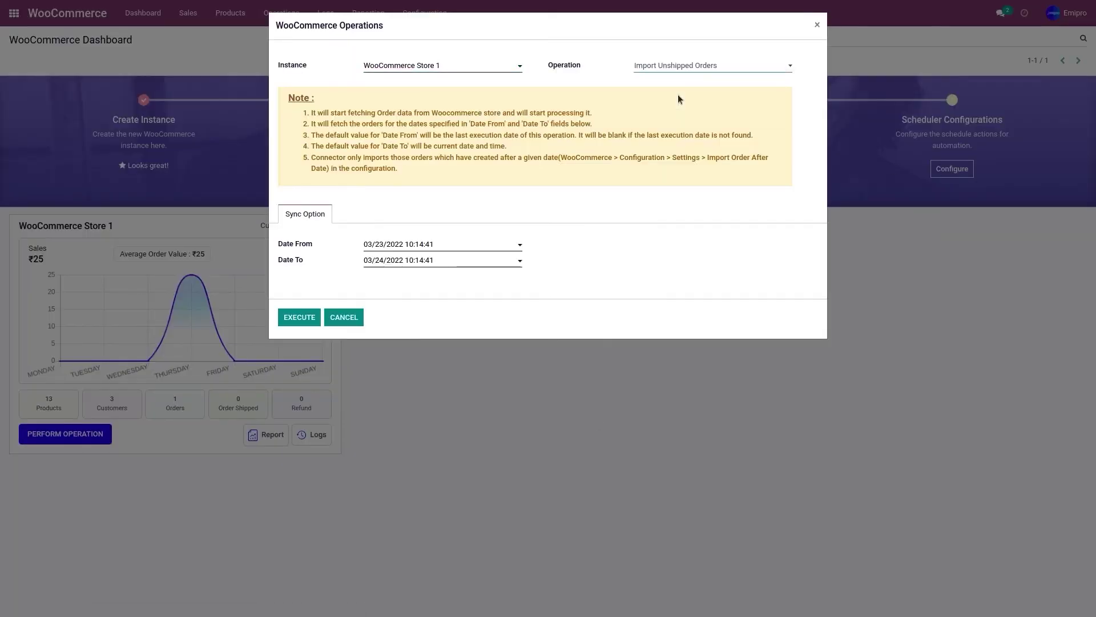
{"action": "left_click", "coordinate": [388, 250]}
{"action": "left_click", "coordinate": [649, 283]}
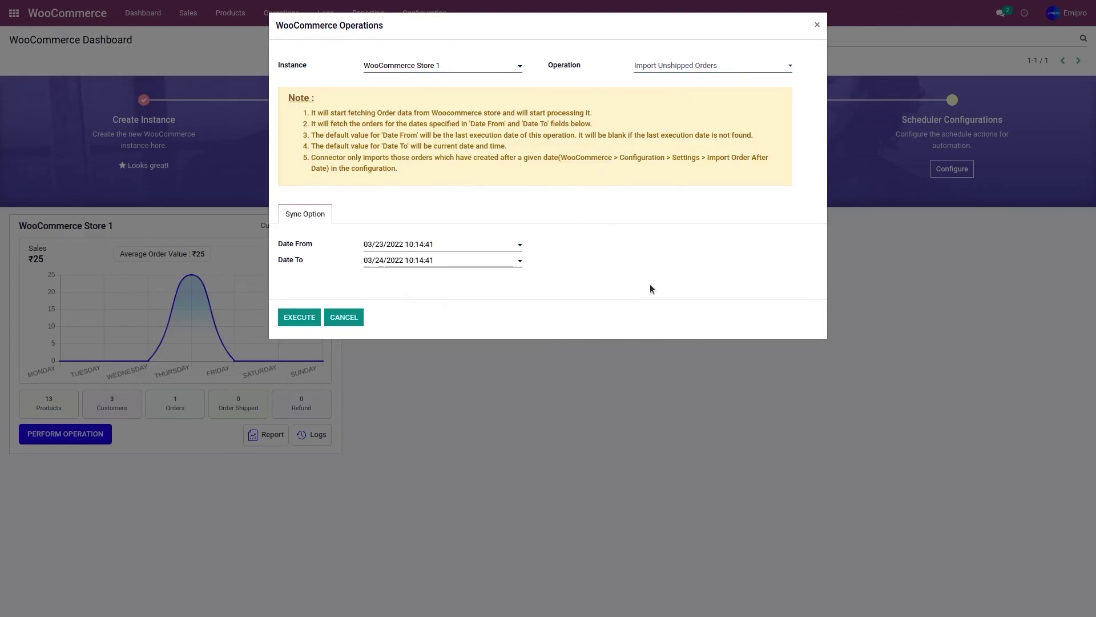
{"action": "left_click", "coordinate": [427, 247]}
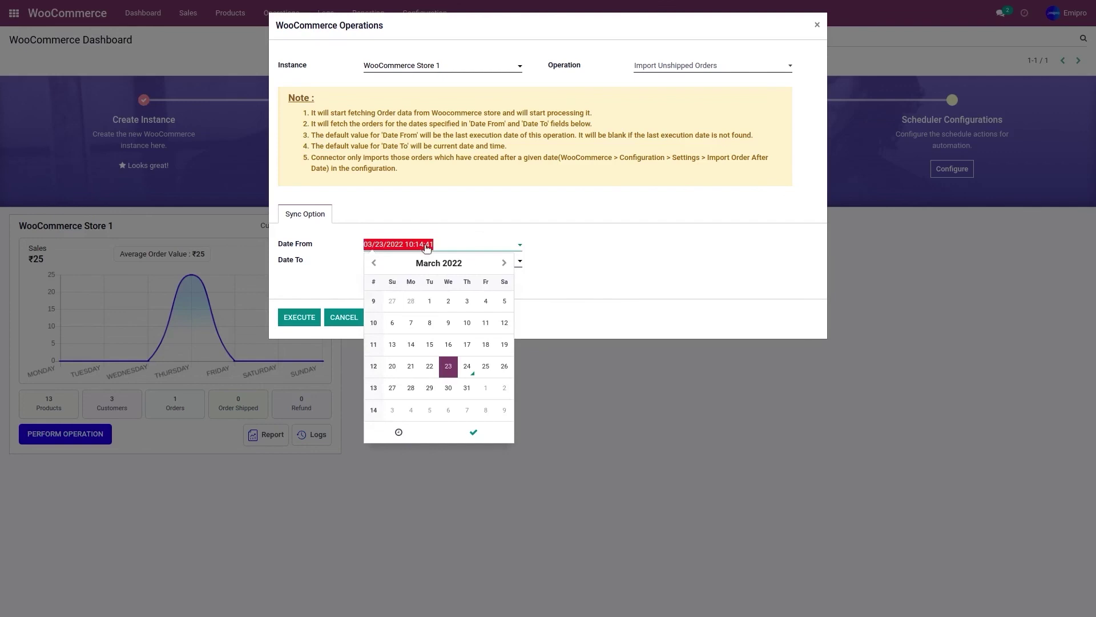